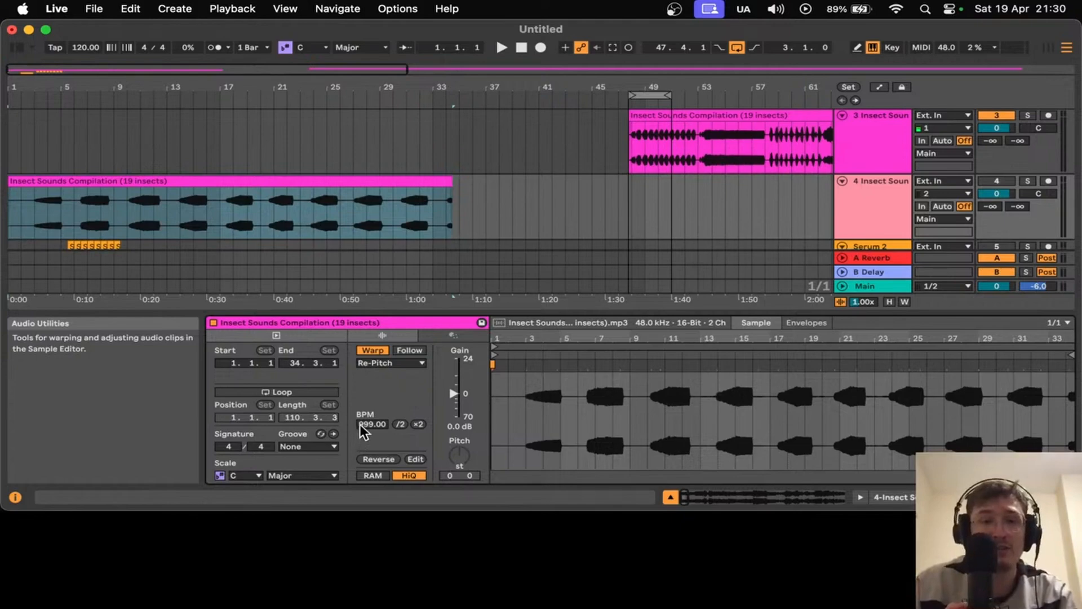
# - Listen to the slowed insect clip on track 4 from position 3.1.1
pyautogui.click(35, 227)
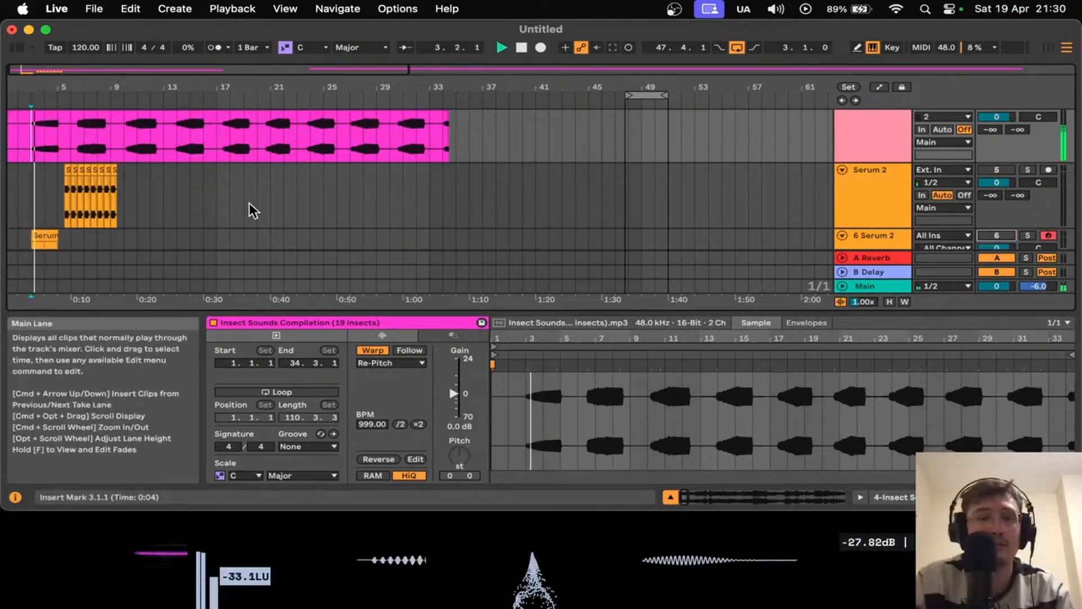
pyautogui.scroll(3, 249, 202)
pyautogui.scroll(5, 249, 203)
pyautogui.hscroll(-5, 249, 203)
pyautogui.hscroll(-2, 249, 203)
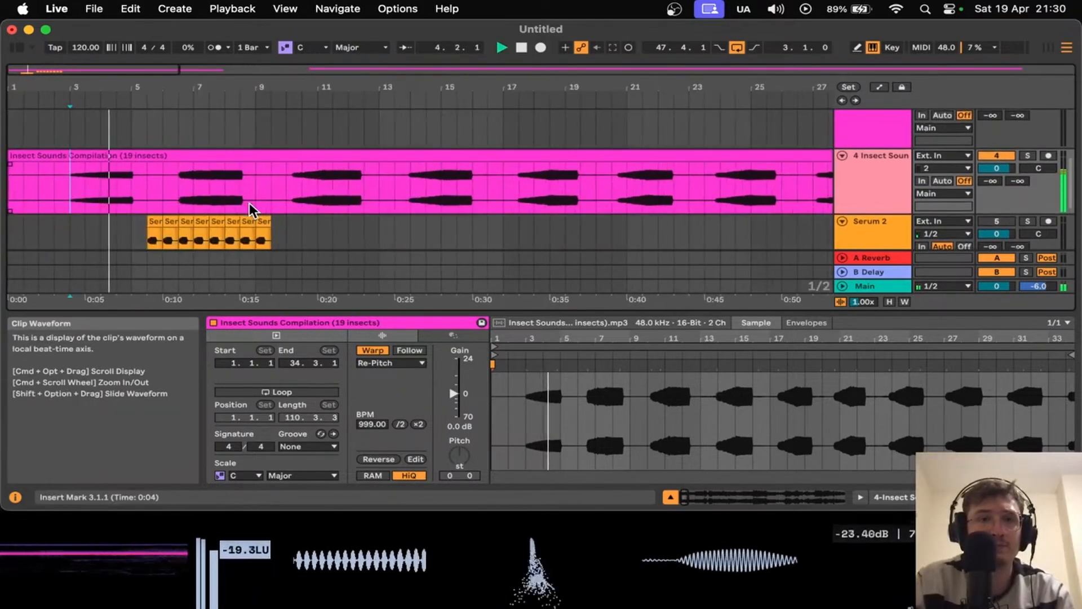
pyautogui.hotkey('ctrl', 'Right')
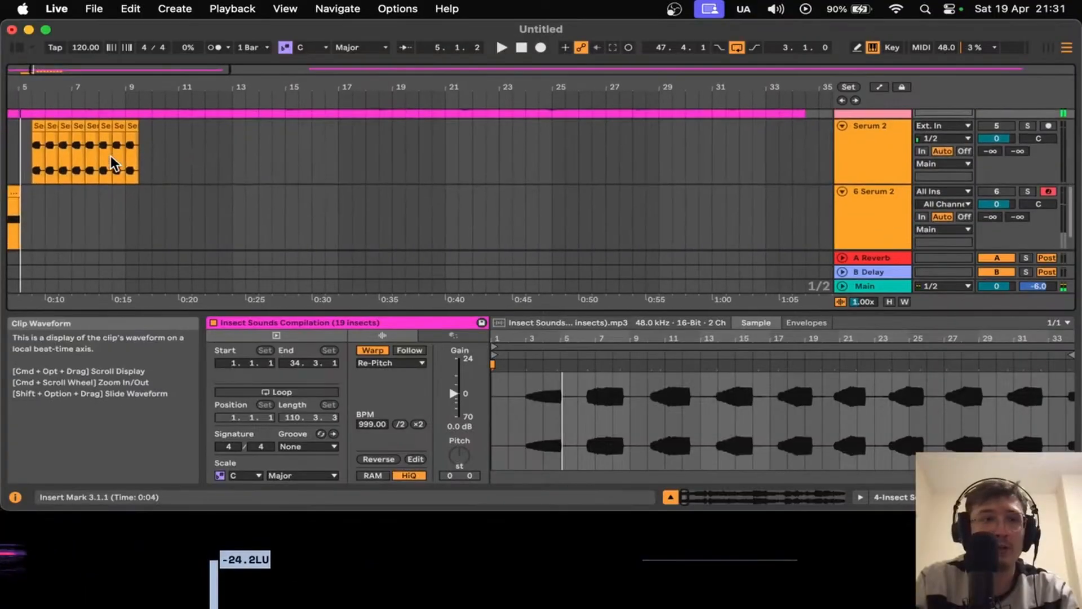
# - In the Serum 2 instrument on track 6, set oscillator B's octave to +3 and LFO 1's rate to 98.2 Hz
pyautogui.scroll(3, 706, 174)
pyautogui.click(883, 197)
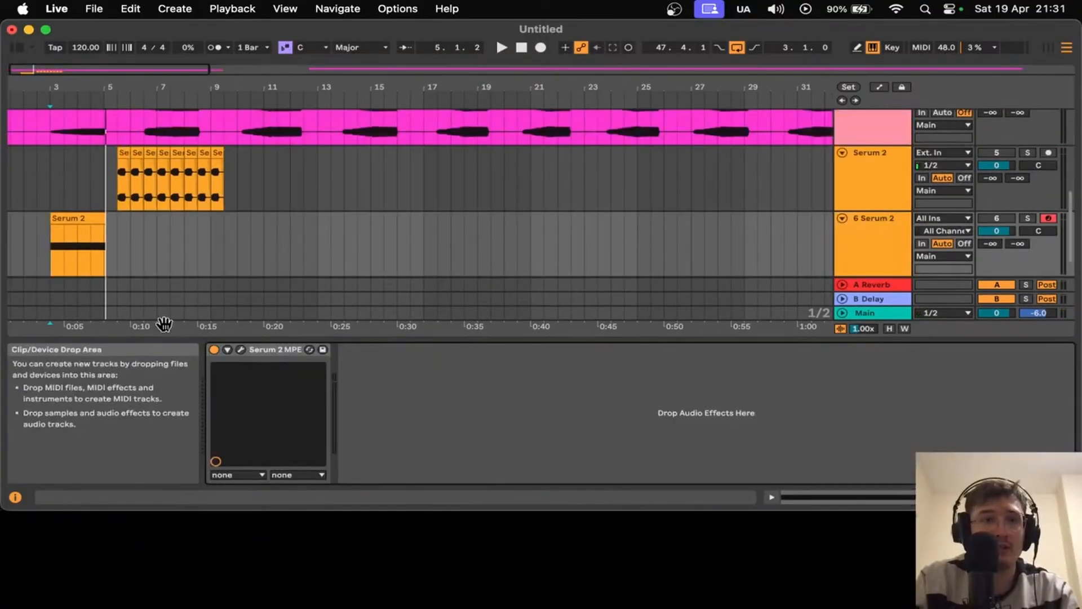
pyautogui.press('super+alt+p')
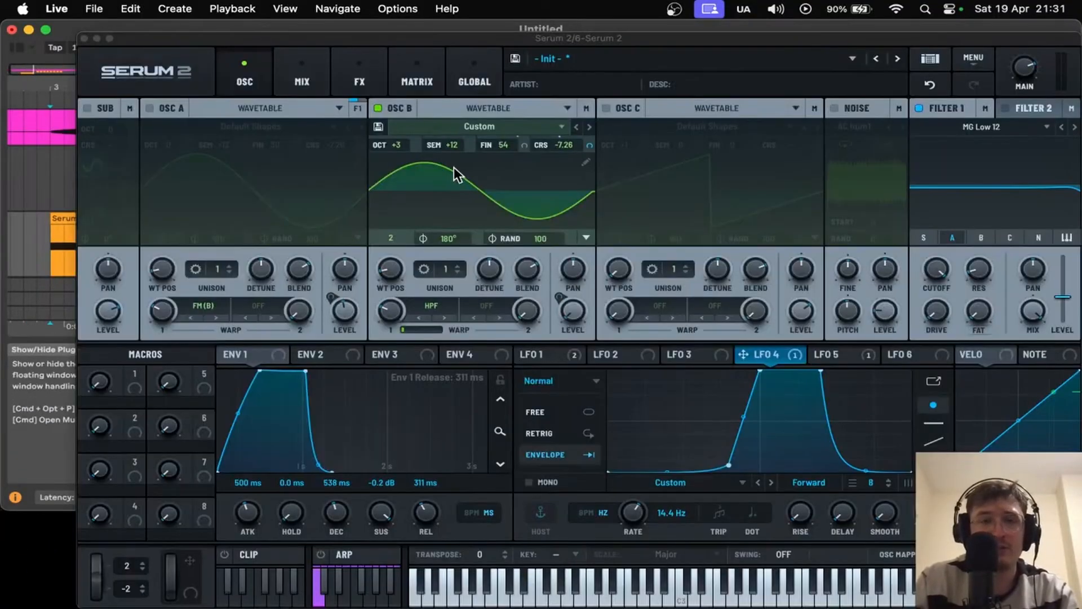
pyautogui.moveTo(259, 42); pyautogui.dragTo(228, 16)
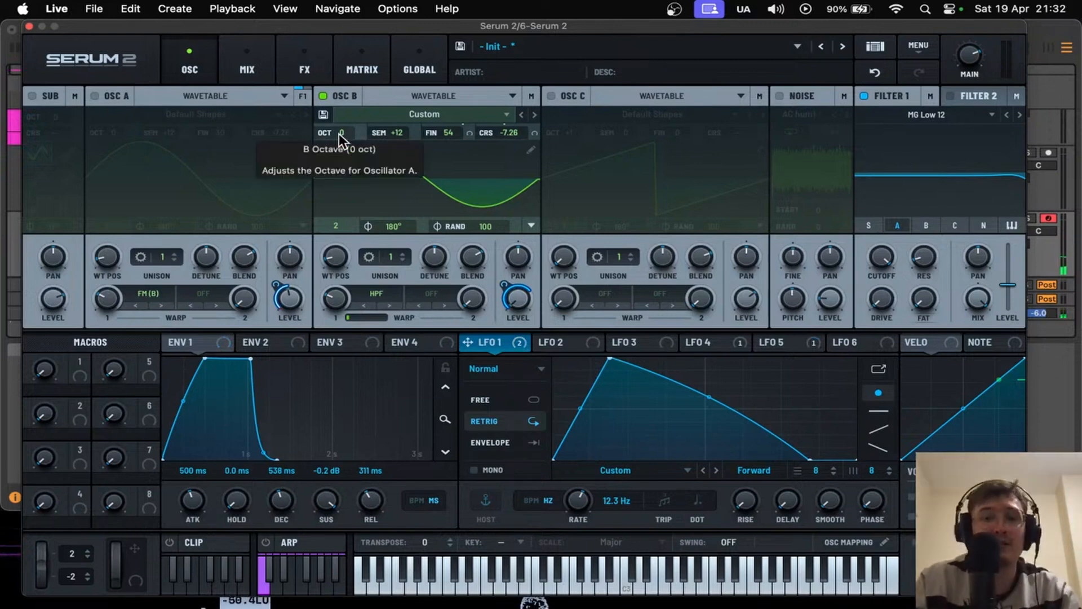
pyautogui.moveTo(340, 134); pyautogui.dragTo(346, 78)
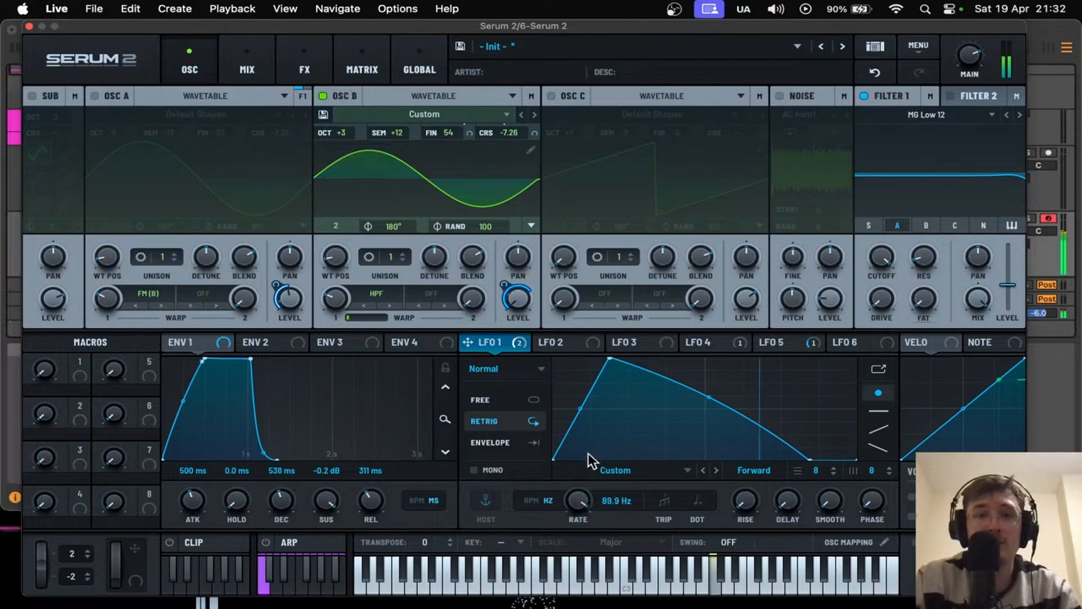
pyautogui.moveTo(583, 494); pyautogui.dragTo(580, 490)
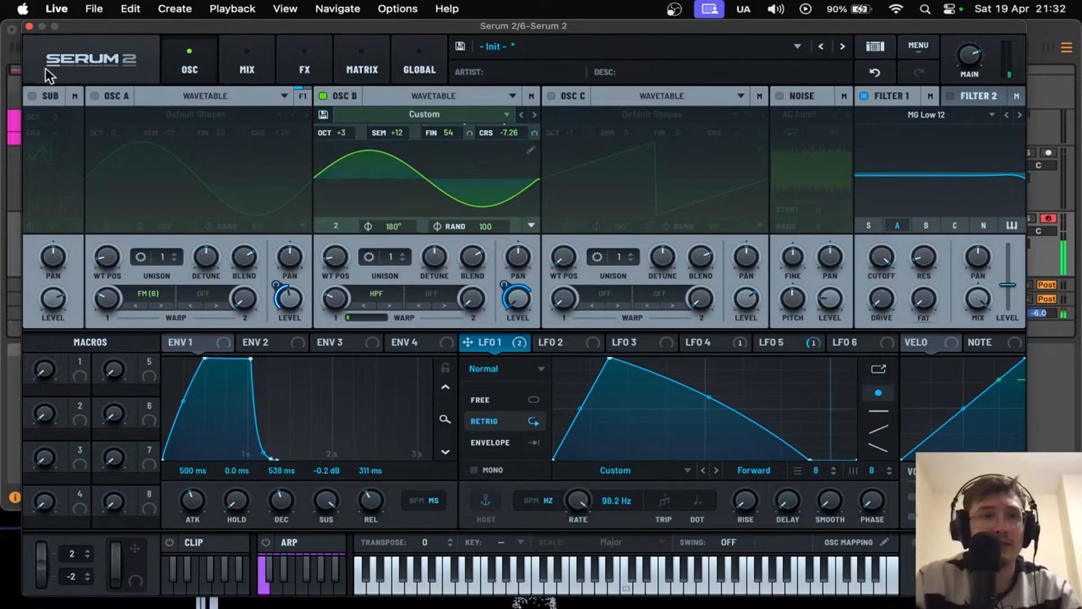
pyautogui.click(29, 27)
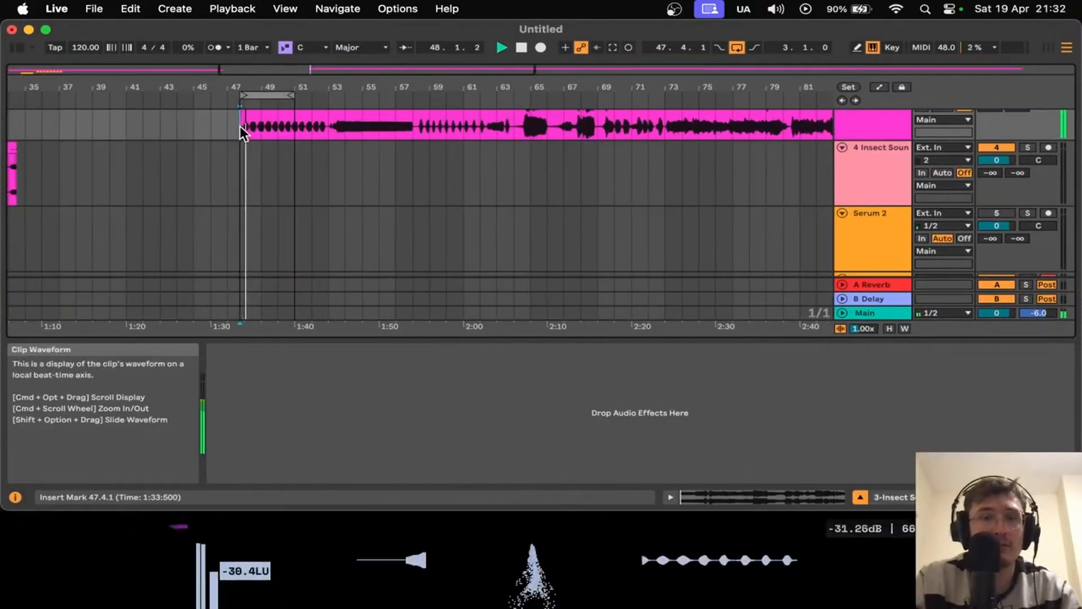
# - Listen to the original Insect Sounds Compilation clip on track 3 from position 47.4.1
pyautogui.scroll(2, 239, 126)
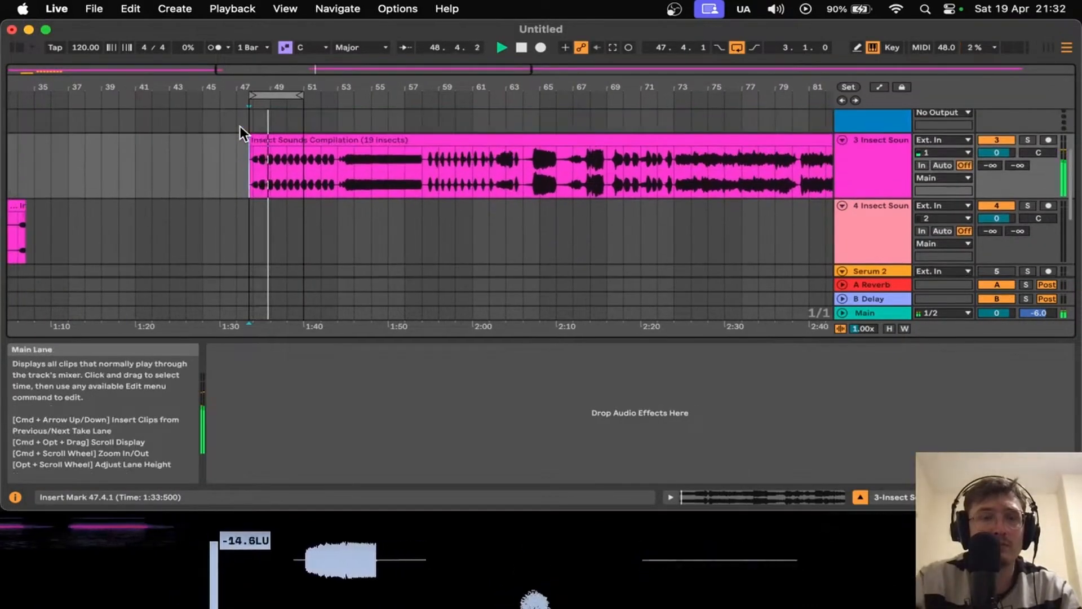
pyautogui.press('space')
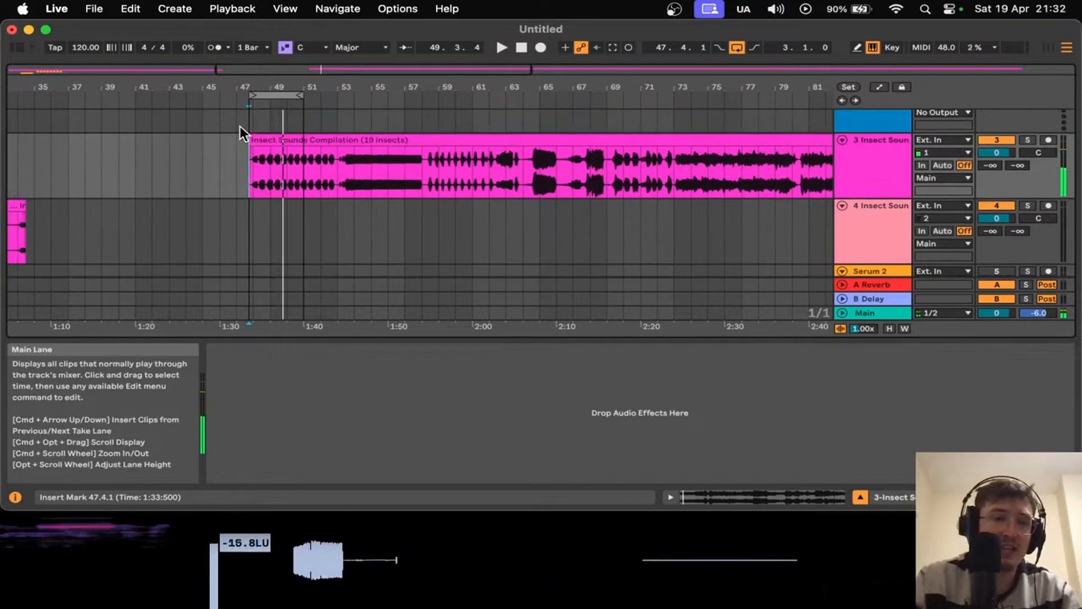
pyautogui.press('z')
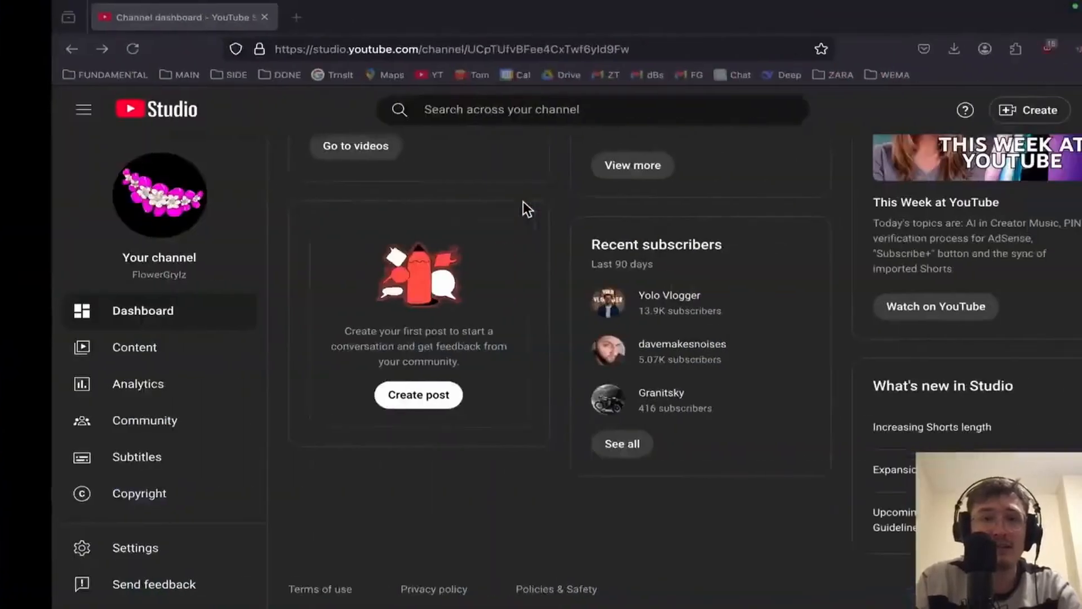
pyautogui.click(243, 18)
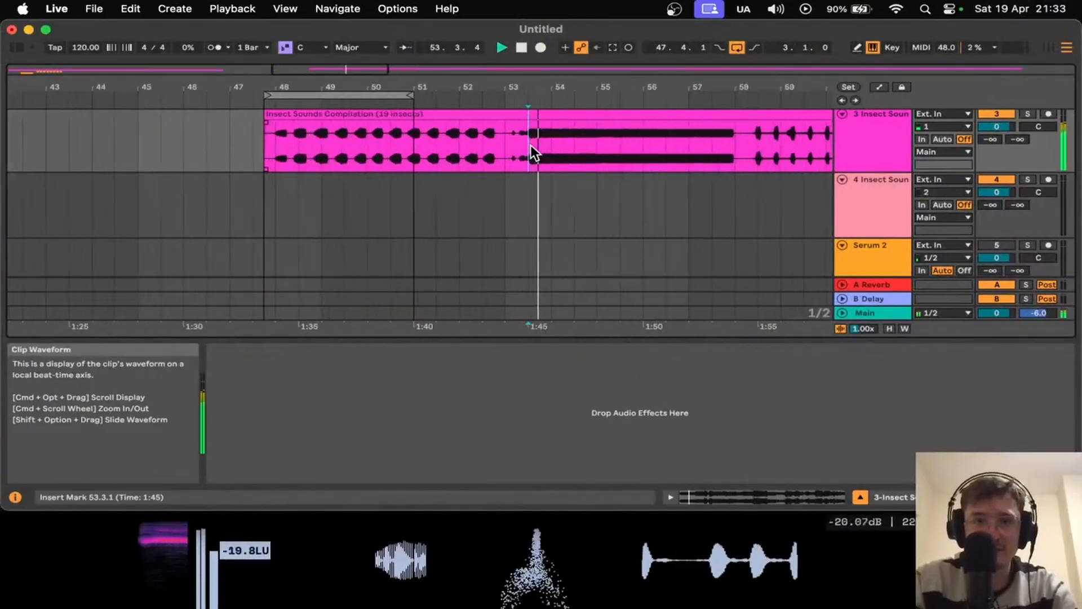
# - Split the continuous insect sound from 53.3.1 to 58.1.1 out of the compilation clip and move it to track 4
pyautogui.scroll(5, 529, 145)
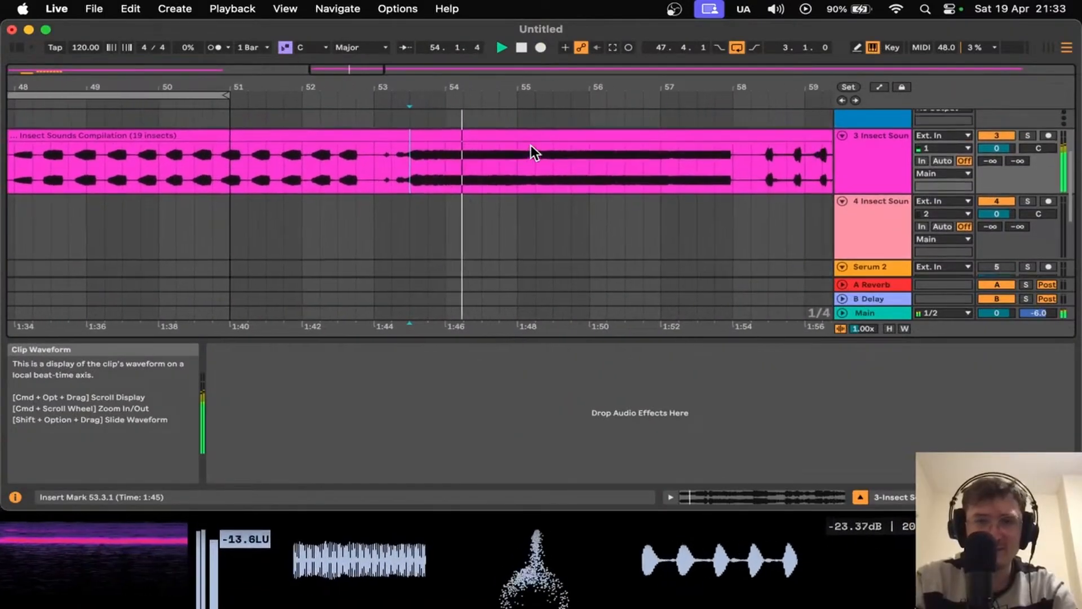
pyautogui.moveTo(407, 172); pyautogui.dragTo(733, 176)
pyautogui.press('space')
pyautogui.press('super+e')
pyautogui.moveTo(625, 135); pyautogui.dragTo(625, 221)
# - Warp the separated insect clip on track 4 in Re-Pitch mode at 999 BPM and play it slowed down
pyautogui.scroll(-5, 623, 221)
pyautogui.doubleClick(596, 201)
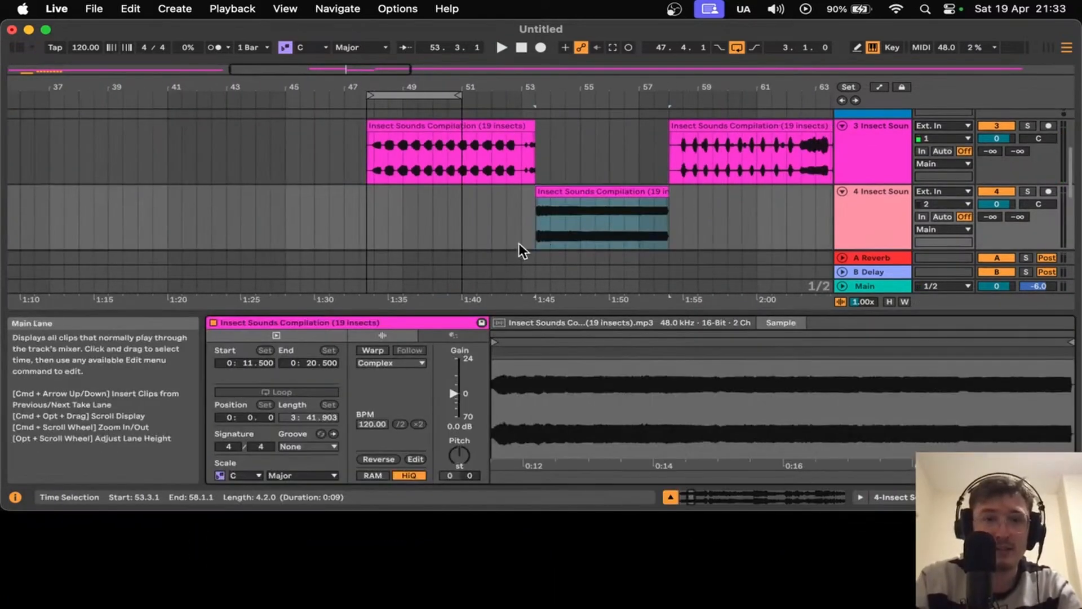
pyautogui.click(387, 350)
pyautogui.press('space')
pyautogui.scroll(3, 540, 224)
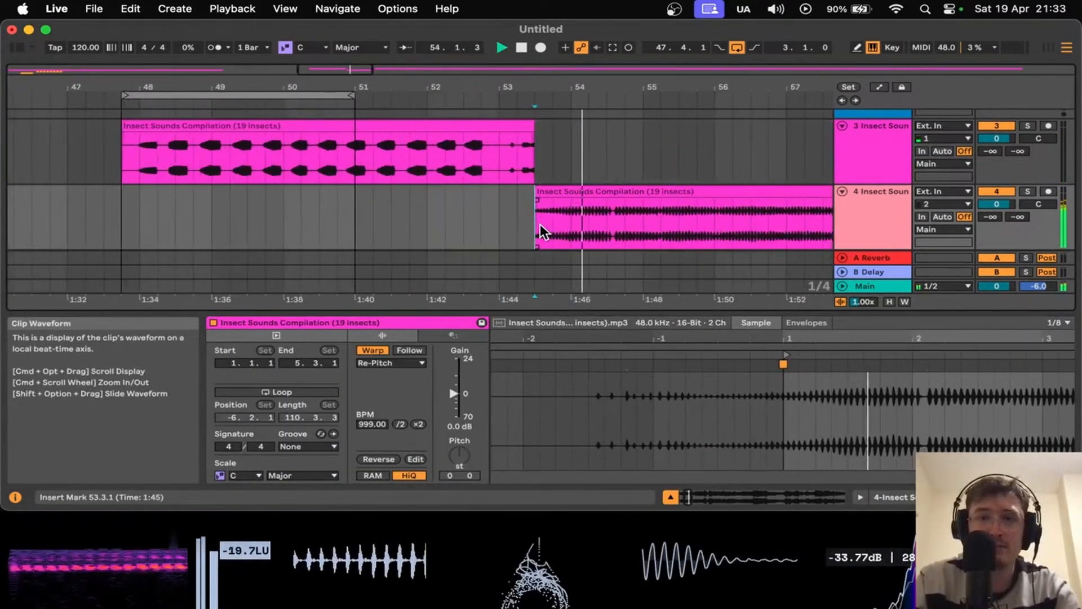
pyautogui.hscroll(3, 540, 225)
pyautogui.hscroll(2, 540, 224)
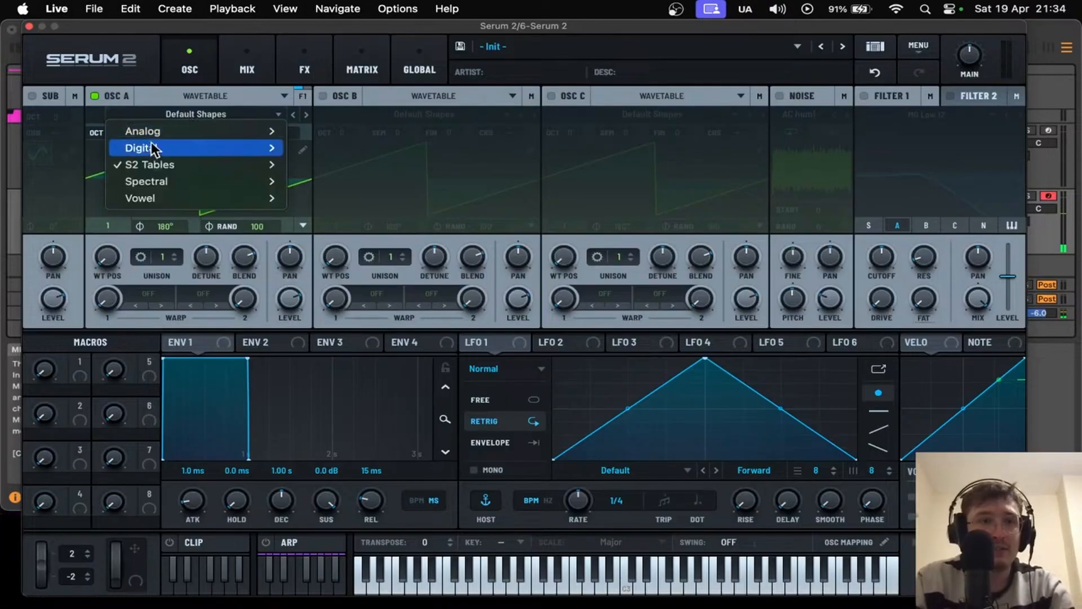
# - Set oscillator A to frame 2, the sine shape, of the Default Shapes wavetable and close the synth window
pyautogui.moveTo(151, 145)
pyautogui.click(103, 225)
pyautogui.moveTo(168, 31); pyautogui.dragTo(679, 81)
pyautogui.click(540, 77)
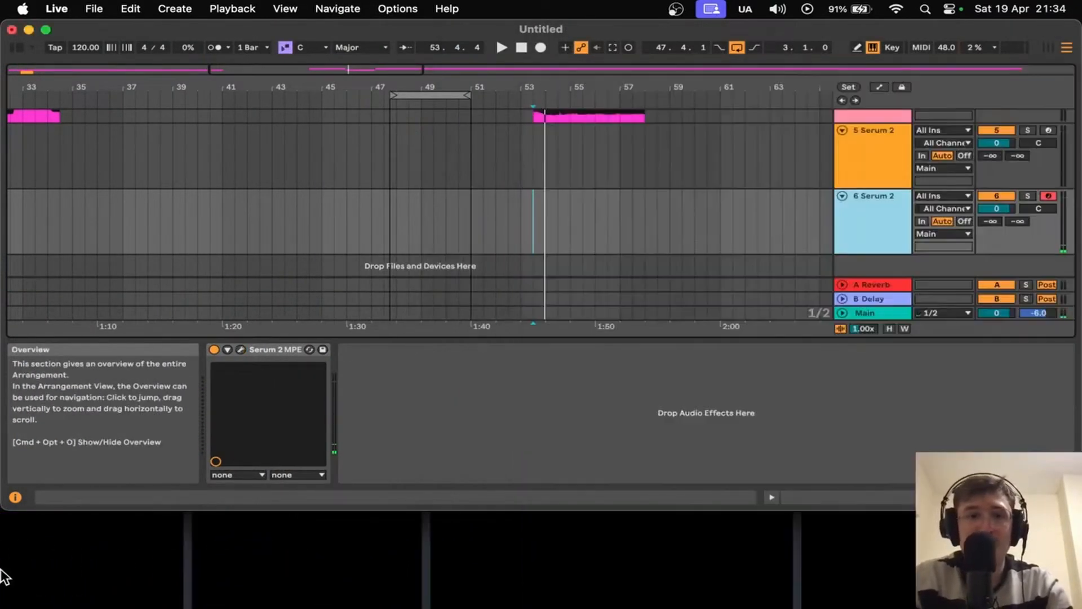
# - Listen to the slowed insect clip on track 4 from 53.3.1 to study its pulsing rhythm
pyautogui.scroll(3, 546, 179)
pyautogui.scroll(5, 546, 179)
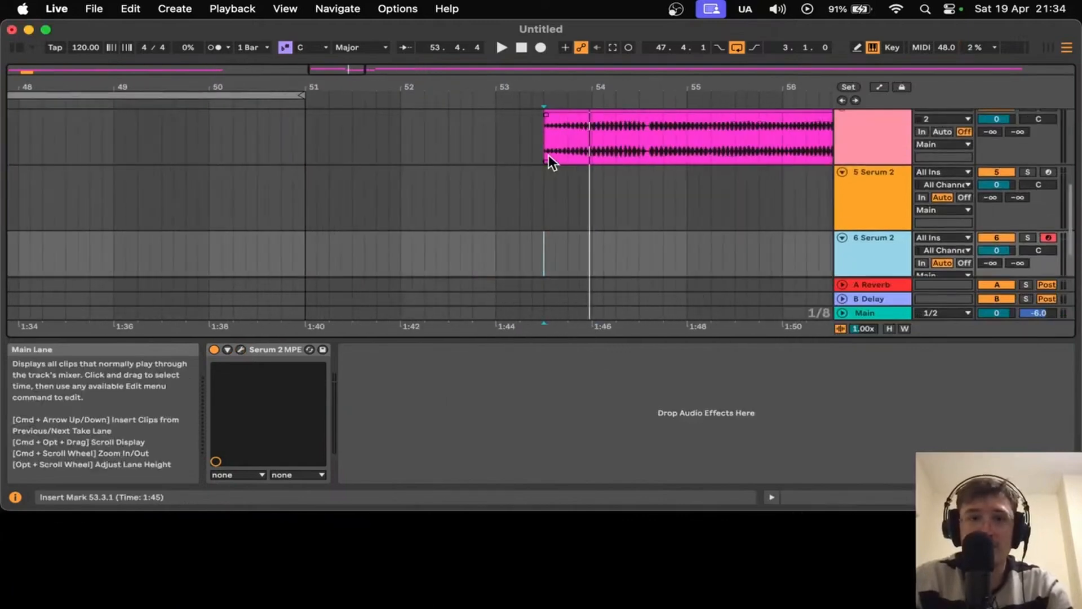
pyautogui.click(545, 152)
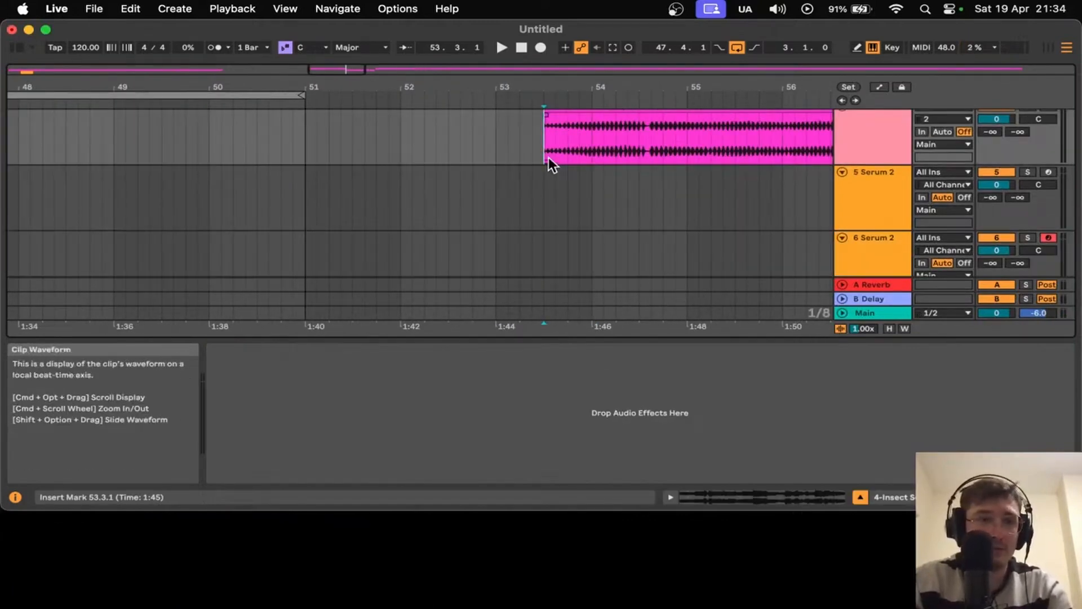
pyautogui.press('space')
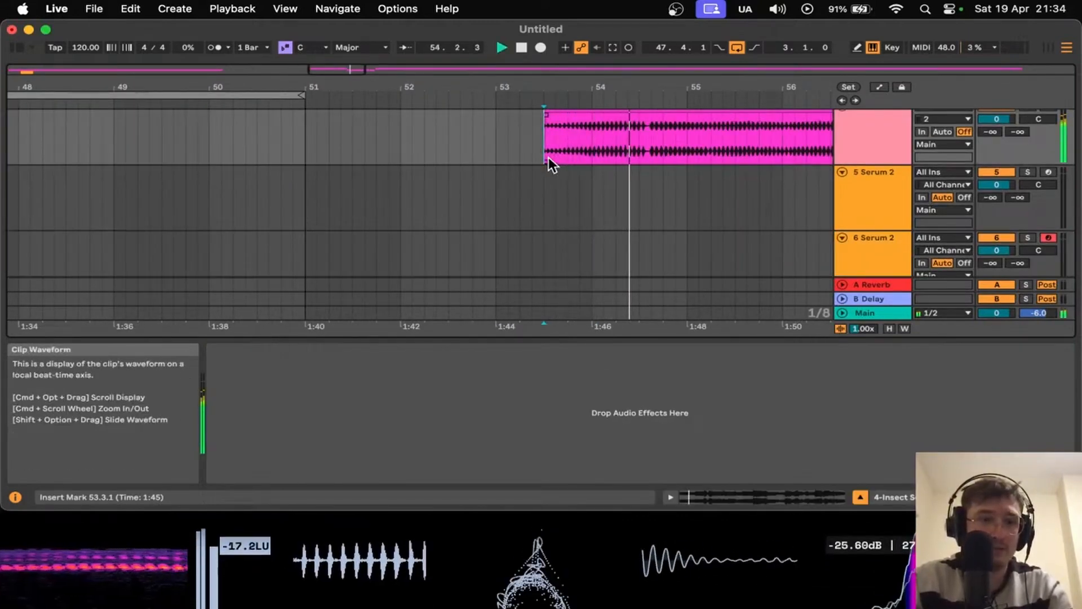
pyautogui.press('space')
pyautogui.press('space')
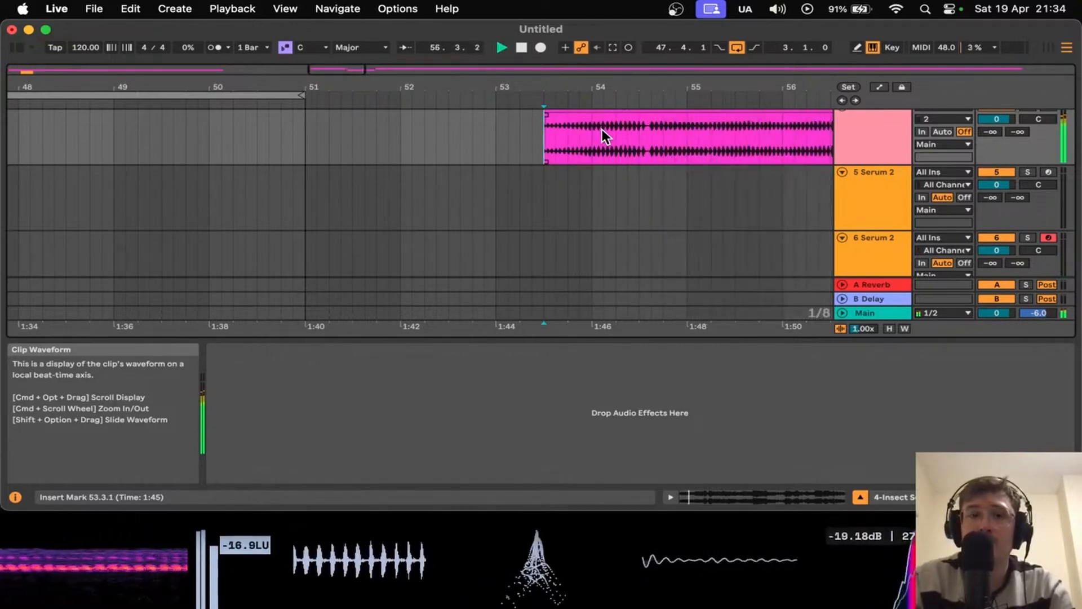
pyautogui.press('space')
# - Open Serum 2 on track 6 and assign LFO 1 to modulate oscillator A's level
pyautogui.hscroll(3, 601, 128)
pyautogui.scroll(1, 601, 128)
pyautogui.click(867, 228)
pyautogui.click(858, 169)
pyautogui.click(872, 208)
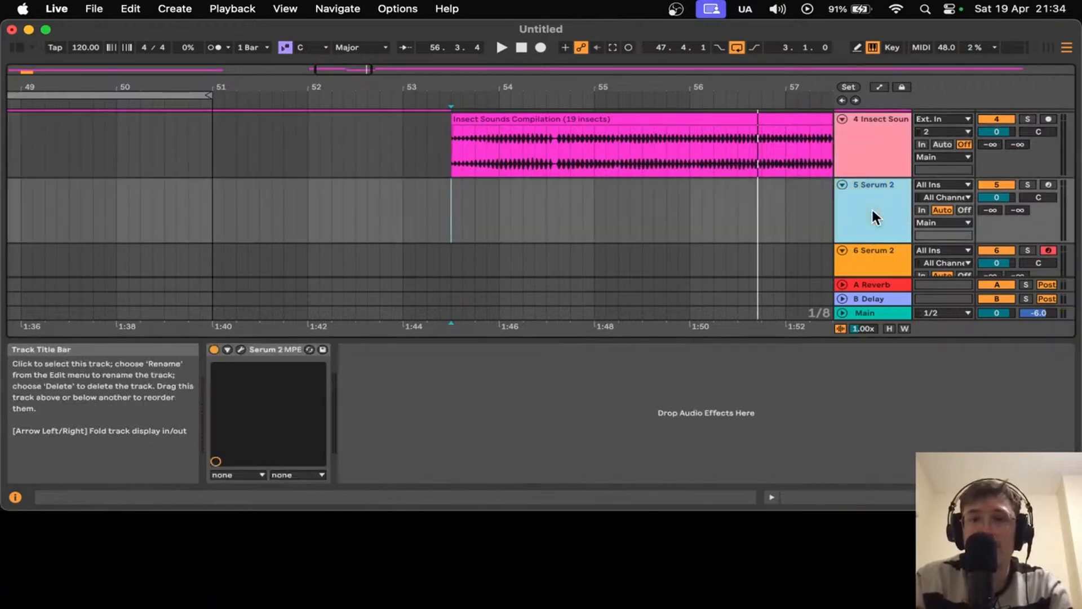
pyautogui.click(860, 252)
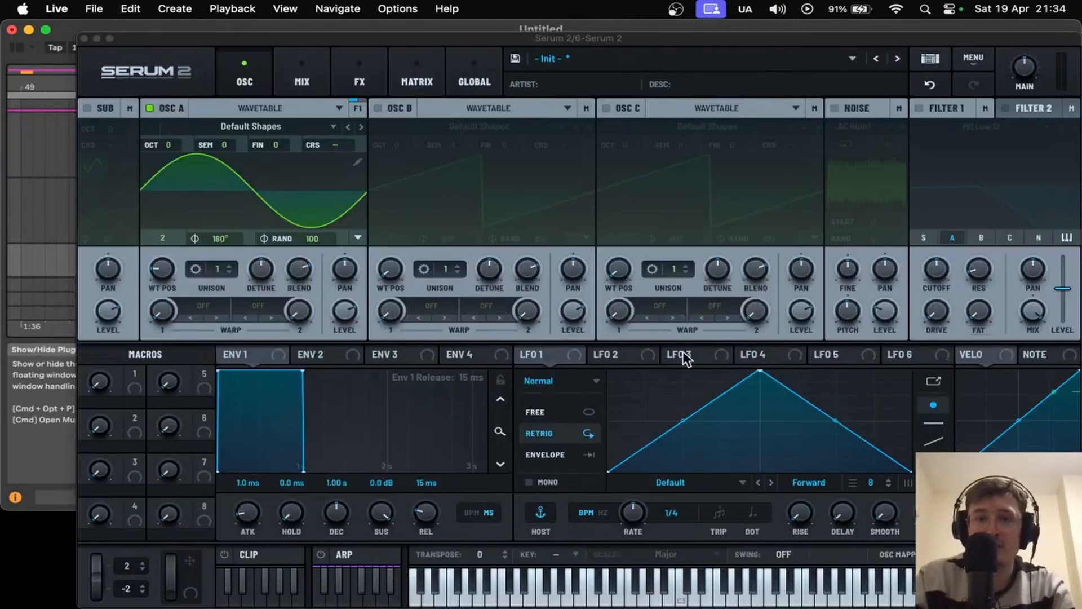
pyautogui.moveTo(533, 35); pyautogui.dragTo(413, 35)
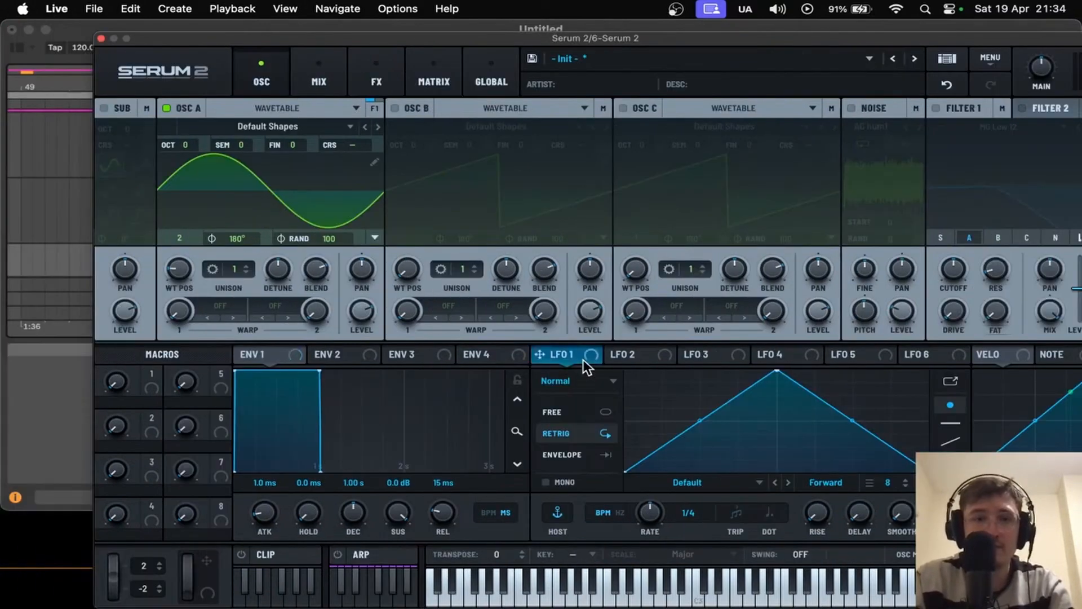
pyautogui.moveTo(583, 360); pyautogui.dragTo(358, 311)
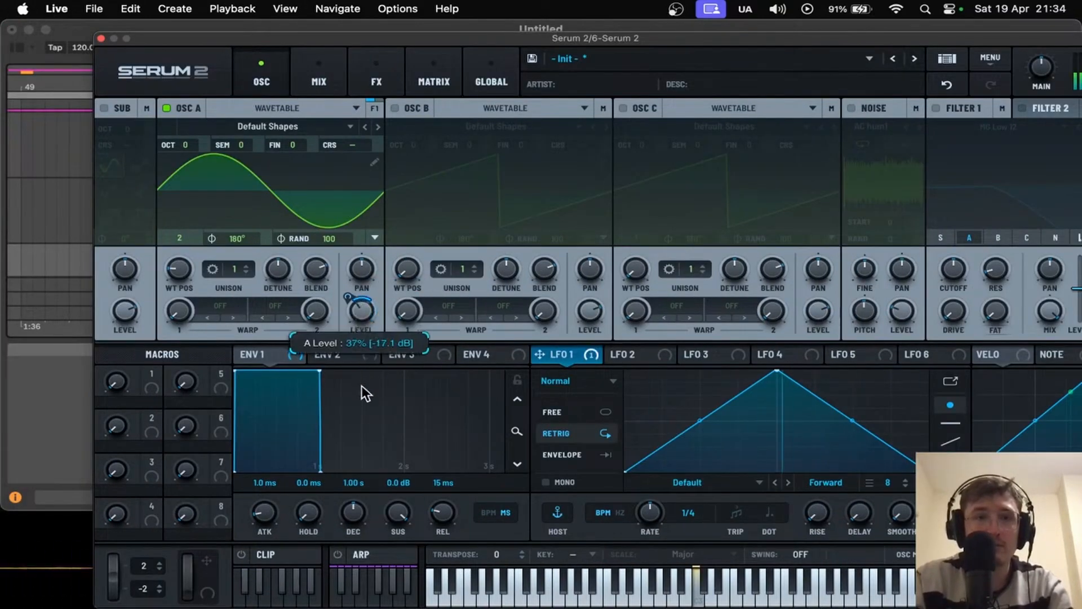
# - Switch LFO 1's rate to Hz, shift its peak earlier in the cycle, and set the rate to 11.3 Hz
pyautogui.moveTo(646, 517); pyautogui.dragTo(649, 478)
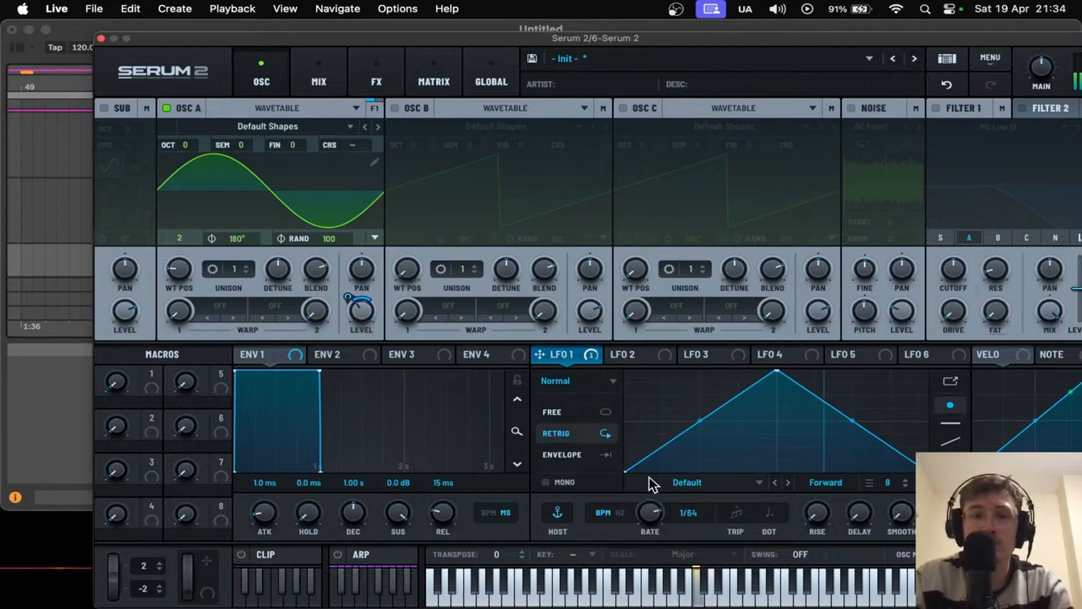
pyautogui.click(613, 512)
pyautogui.moveTo(771, 377); pyautogui.dragTo(695, 372)
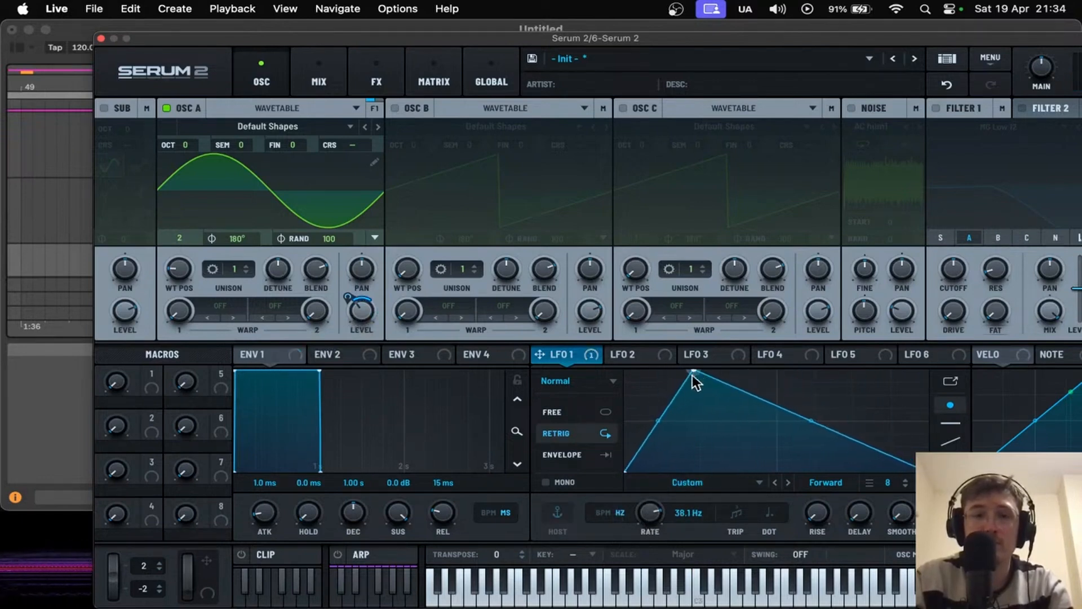
pyautogui.moveTo(649, 513); pyautogui.dragTo(638, 540)
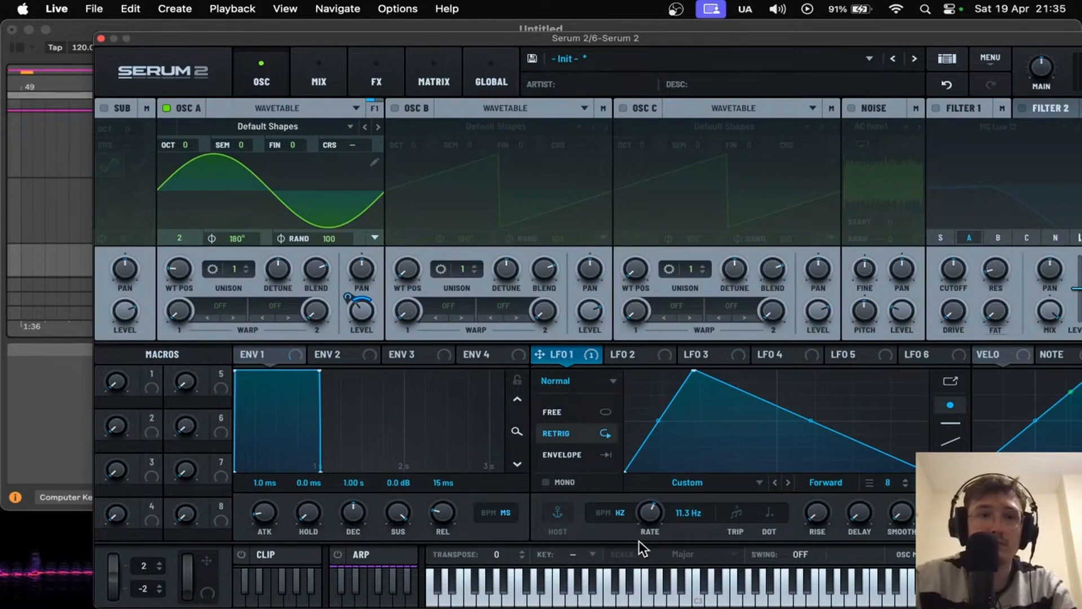
# - Move the synth window clear of the arrangement and play the slowed insect clip to compare it with the patch
pyautogui.moveTo(154, 41); pyautogui.dragTo(533, 41)
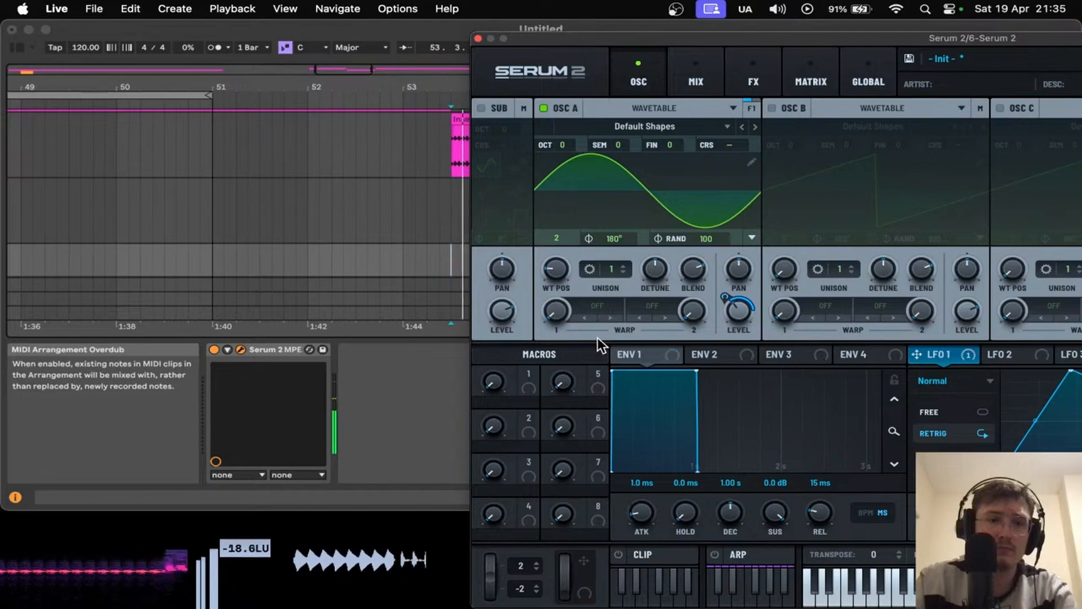
pyautogui.moveTo(592, 50); pyautogui.dragTo(766, 113)
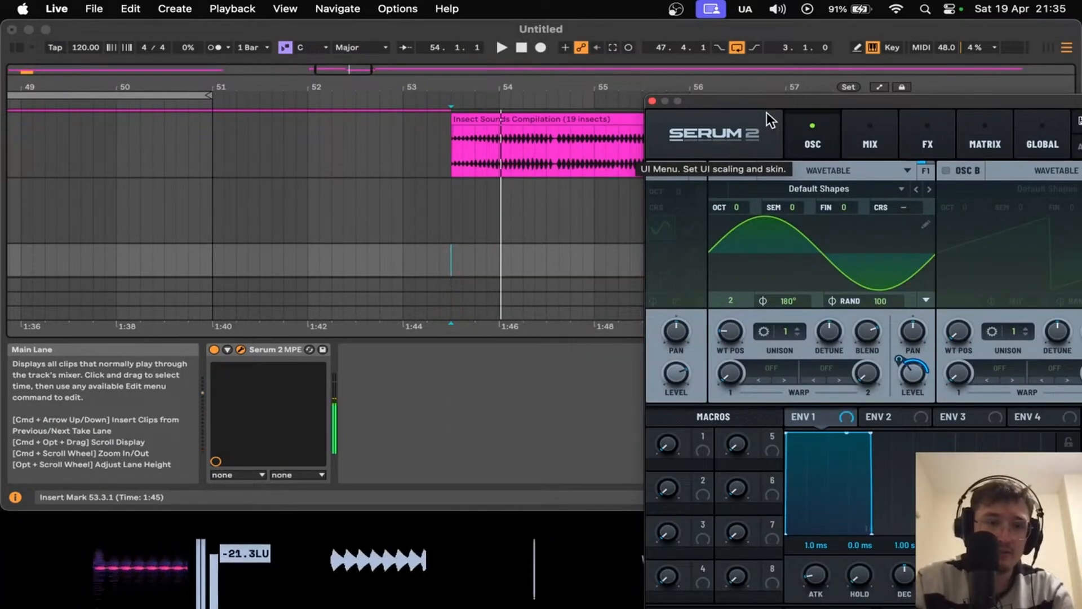
pyautogui.press('space')
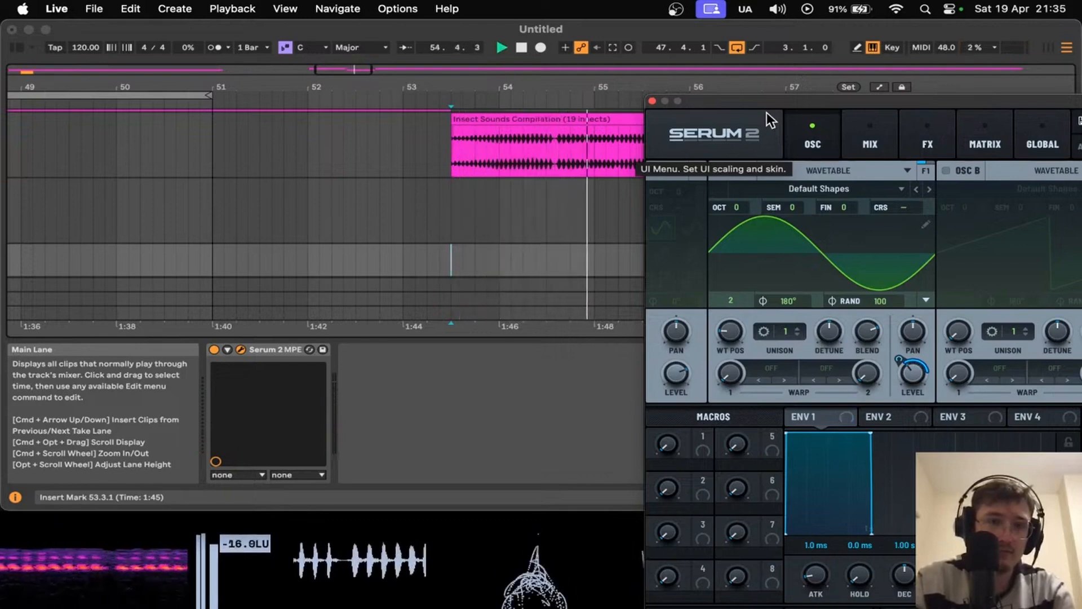
pyautogui.hscroll(5, 418, 213)
pyautogui.press('space')
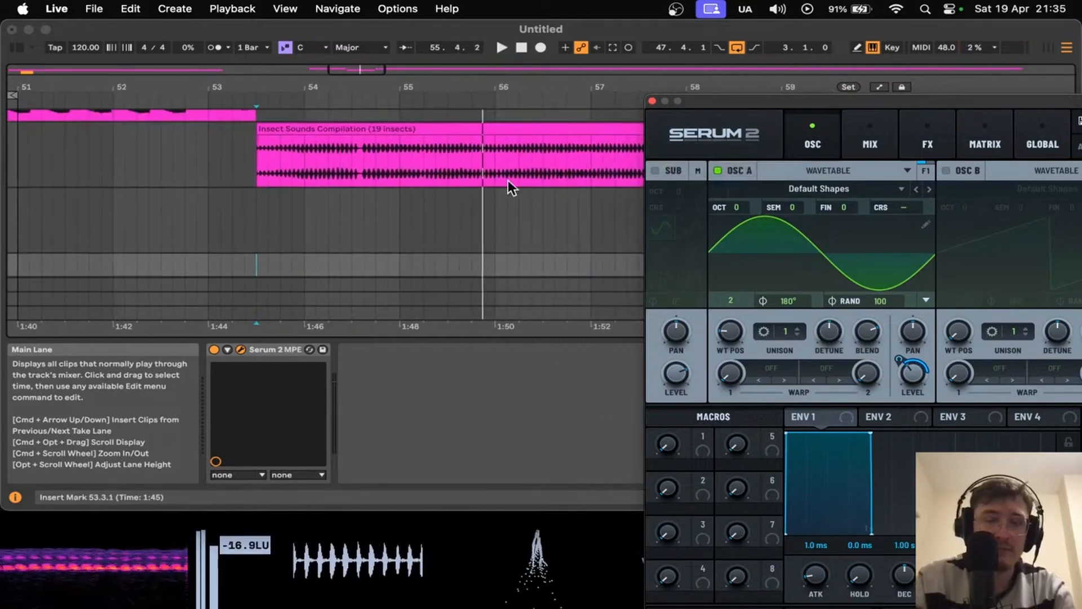
# - Set LFO 4 to Chaos: Lorenz, assign it to oscillator A's coarse pitch, and set its rate to 0.5 Hz
pyautogui.moveTo(763, 105); pyautogui.dragTo(257, 76)
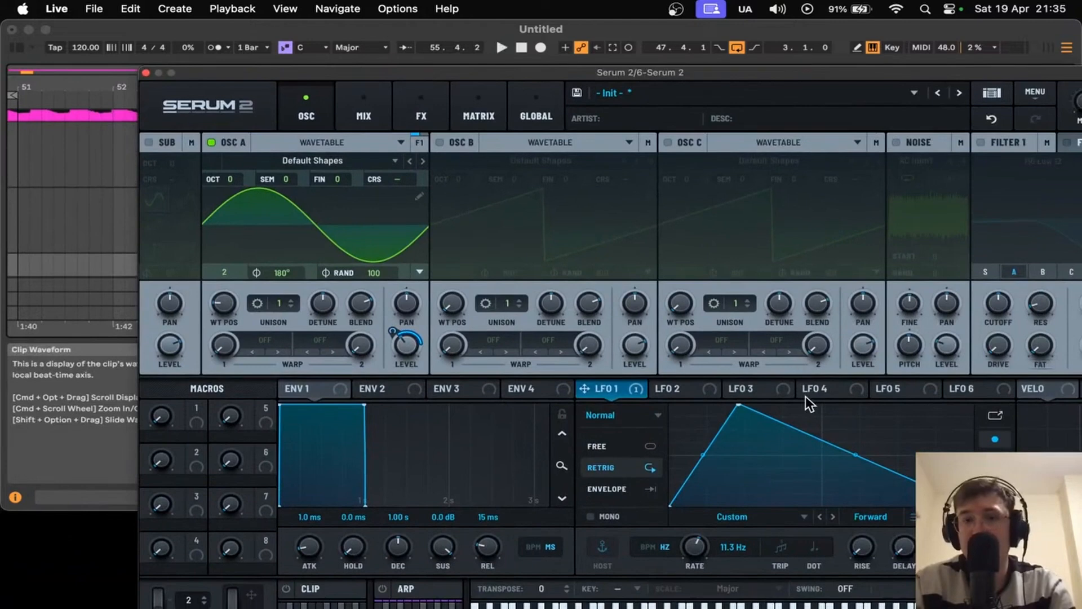
pyautogui.click(812, 389)
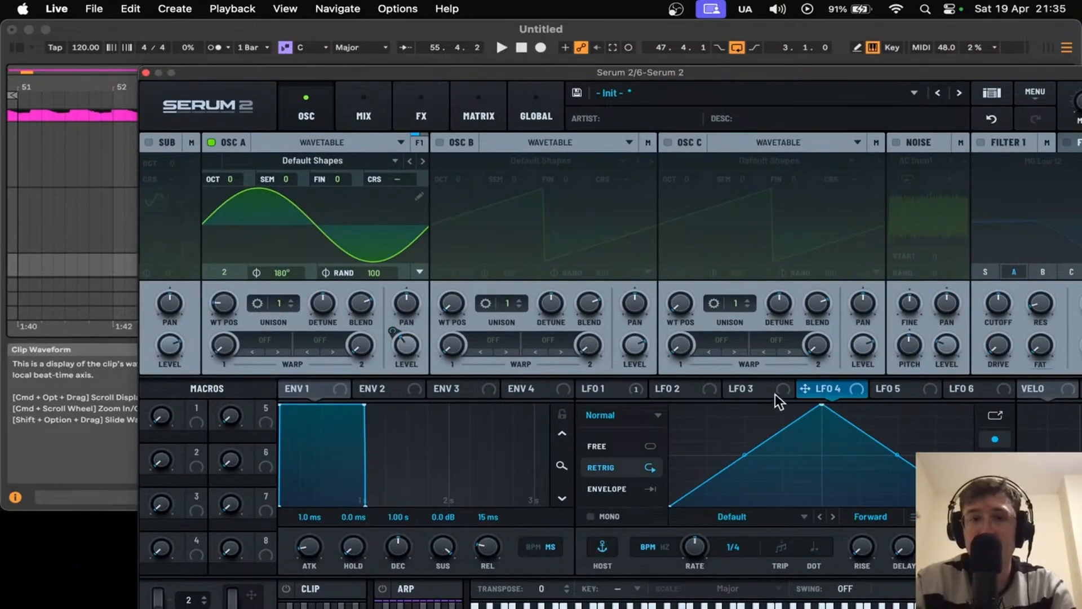
pyautogui.click(620, 415)
pyautogui.click(617, 467)
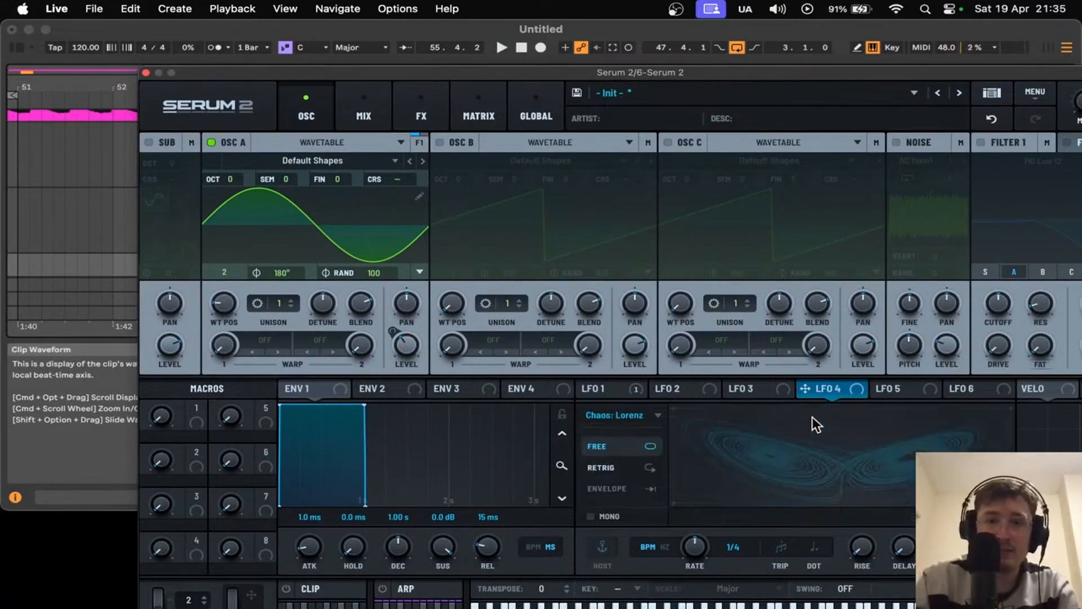
pyautogui.moveTo(815, 389)
pyautogui.mouseDown()
pyautogui.moveTo(422, 180)
pyautogui.moveTo(395, 182)
pyautogui.moveTo(421, 181)
pyautogui.moveTo(419, 210)
pyautogui.mouseUp()
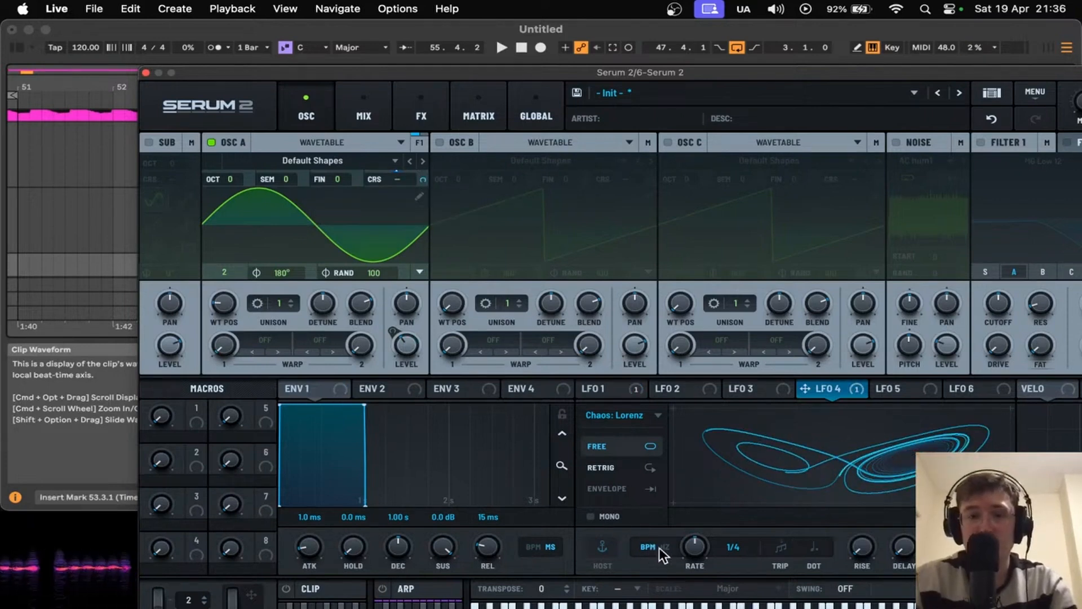
pyautogui.moveTo(678, 549); pyautogui.dragTo(695, 581)
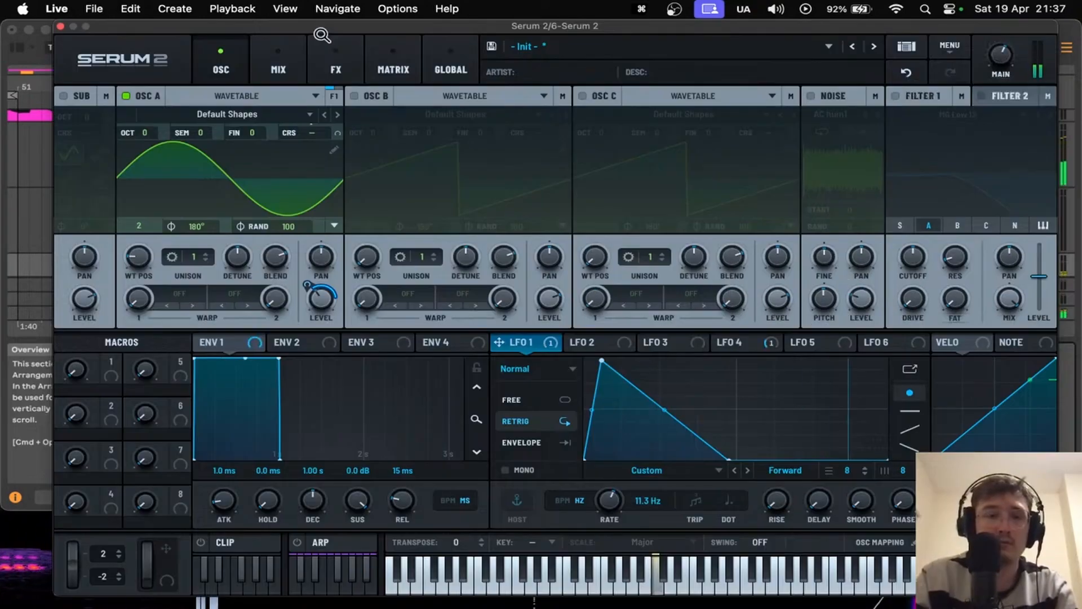
# - Move the synth window off the arrangement and play the slowed insect clip from 53.3.1 to compare its pitch movement
pyautogui.moveTo(224, 29); pyautogui.dragTo(727, 29)
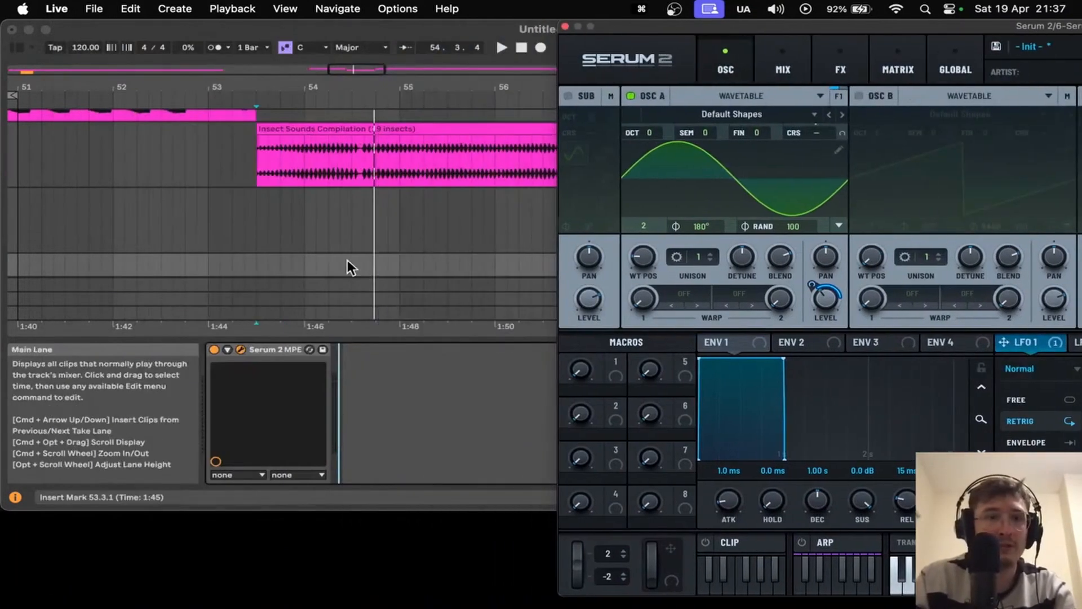
pyautogui.click(256, 161)
pyautogui.press('space')
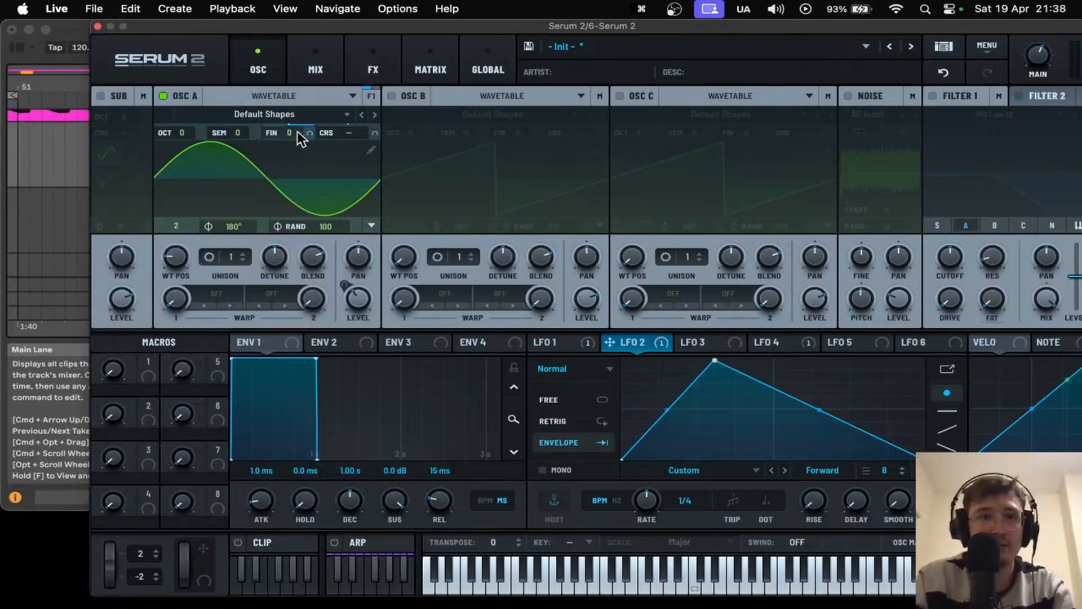
# - Adjust LFO 2's modulation of oscillator A's fine tuning and set LFO 2's rate to 0.09 Hz
pyautogui.moveTo(308, 132)
pyautogui.moveTo(307, 165); pyautogui.dragTo(299, 194)
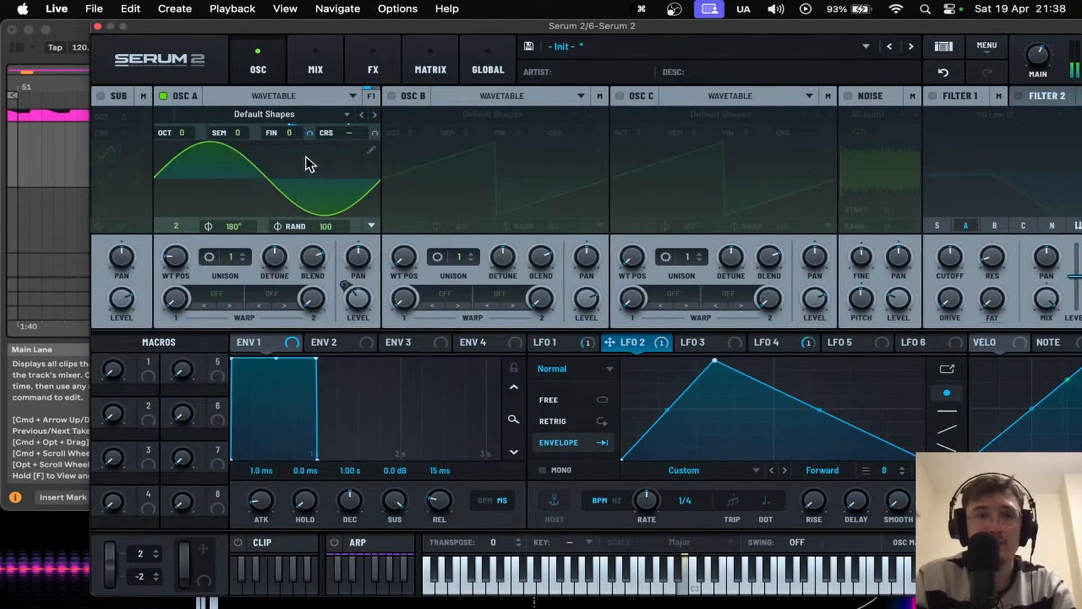
pyautogui.click(623, 504)
pyautogui.moveTo(640, 507); pyautogui.dragTo(652, 465)
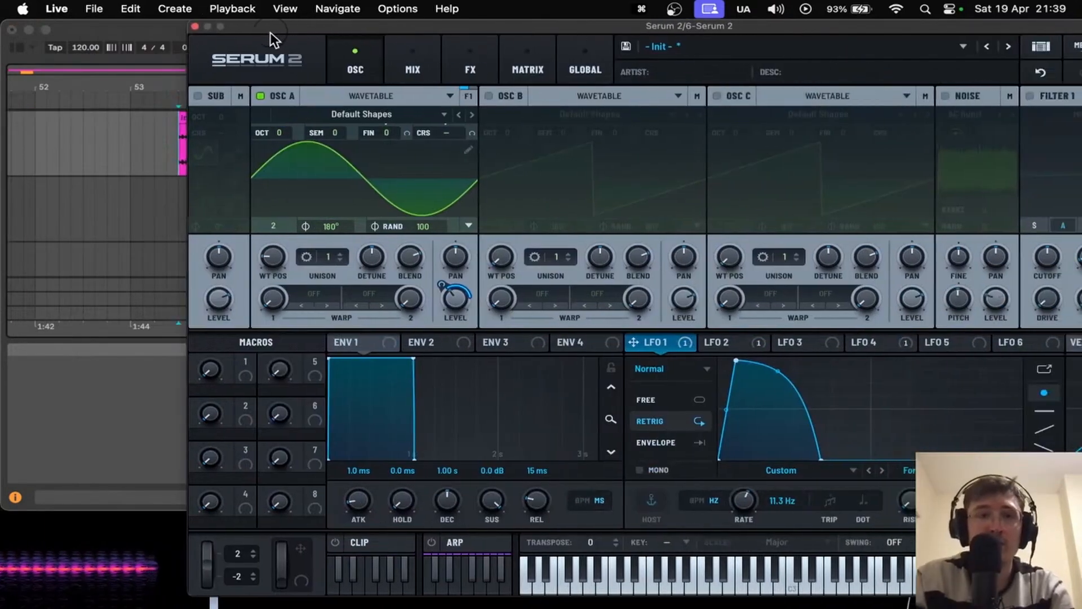
# - Increase LFO 1's modulation of oscillator A's level and lengthen ENV 1's attack to 587 ms
pyautogui.moveTo(440, 298); pyautogui.dragTo(442, 272)
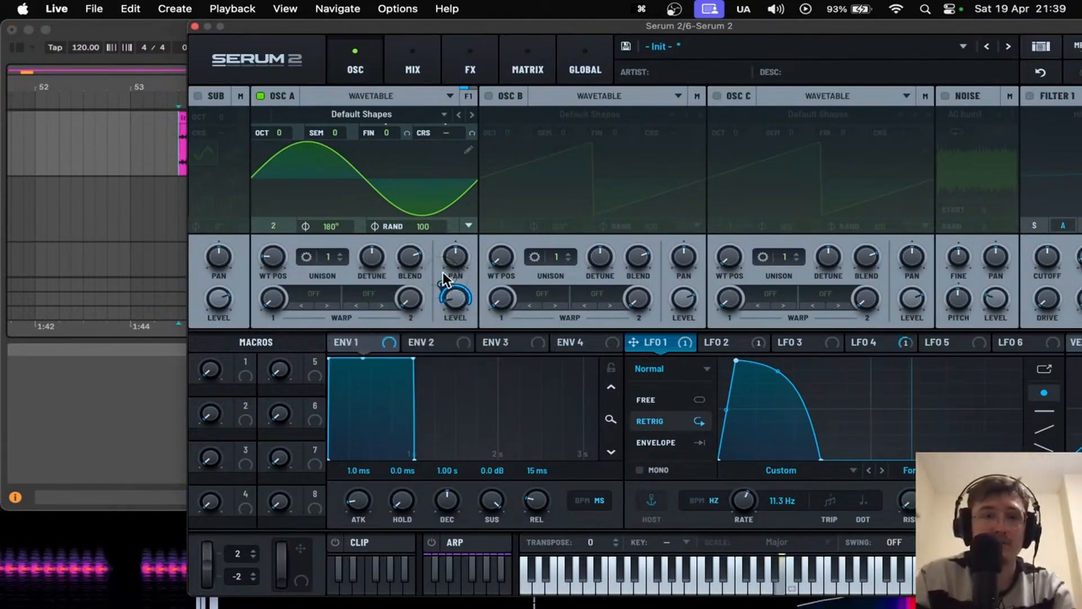
pyautogui.moveTo(295, 31); pyautogui.dragTo(650, 33)
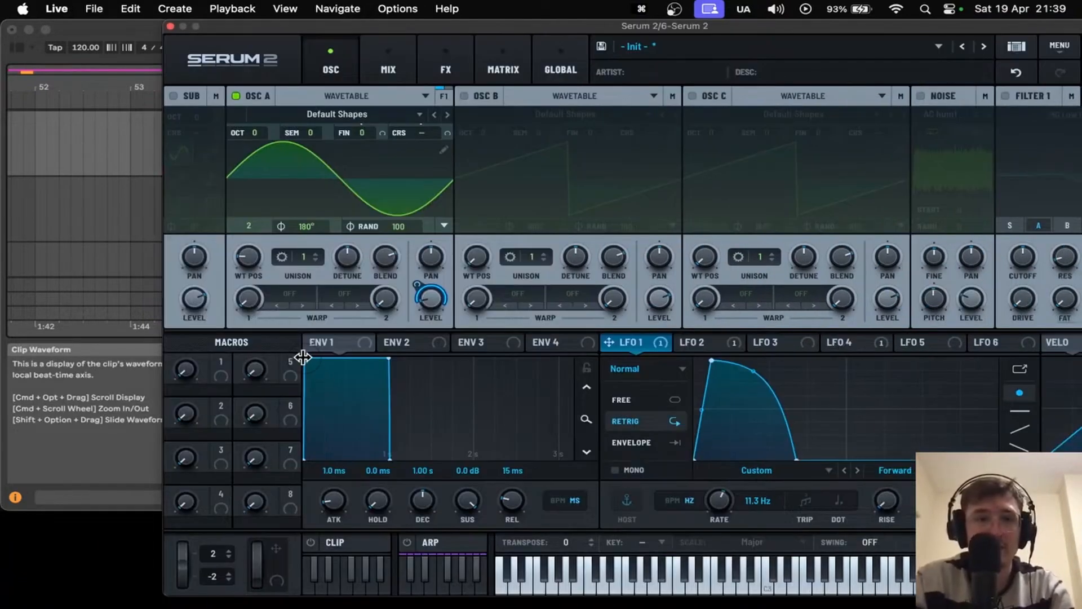
pyautogui.moveTo(309, 357); pyautogui.dragTo(366, 349)
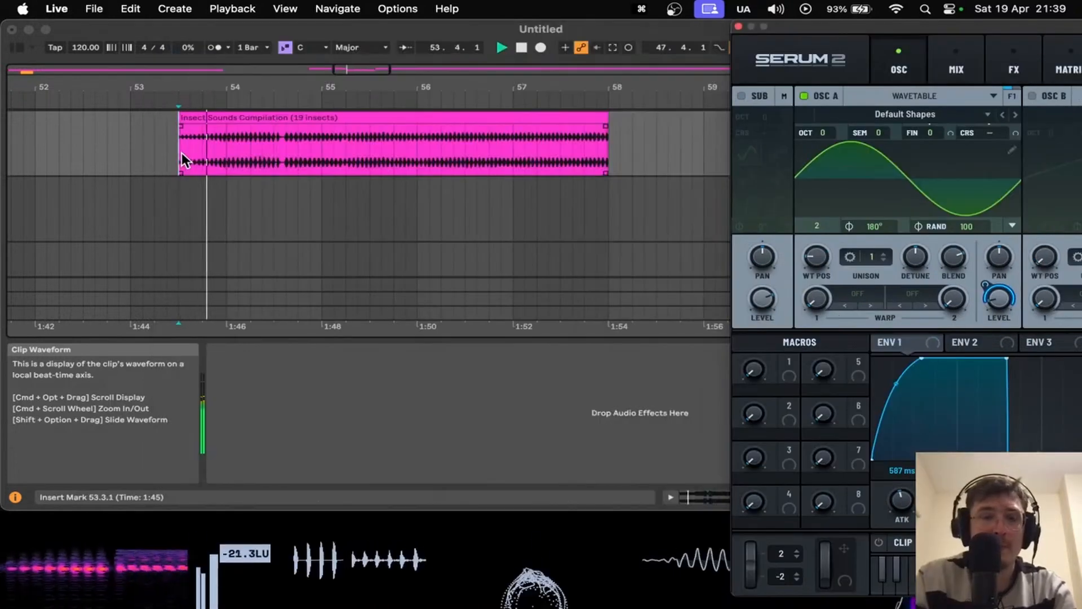
# - Compare the patch with the slowed insect clip and adjust the size of the Nitrous reverb
pyautogui.press('space')
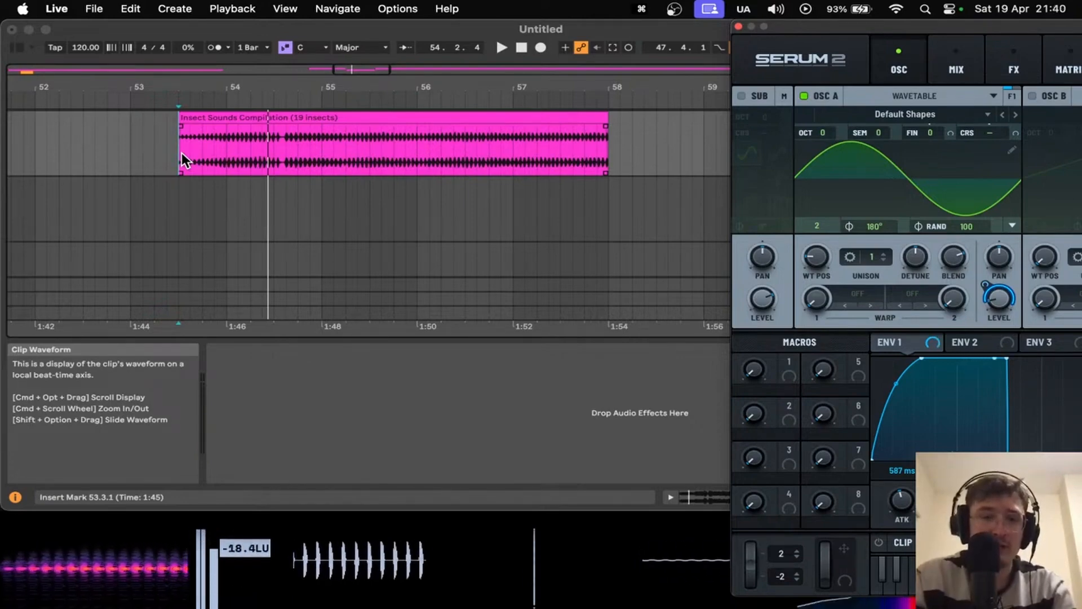
pyautogui.press('space')
pyautogui.moveTo(823, 29); pyautogui.dragTo(285, 28)
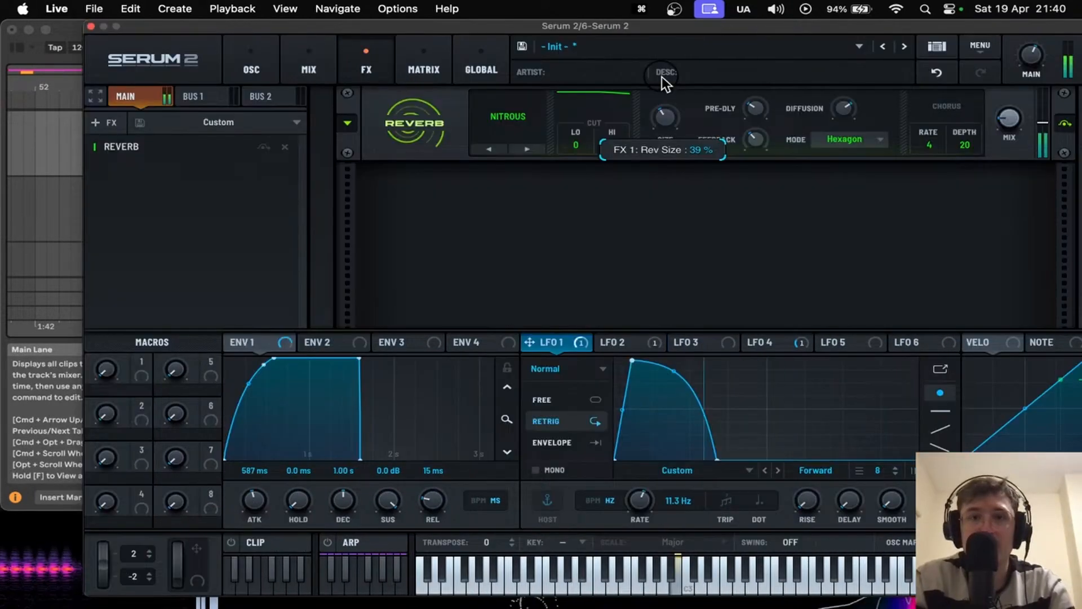
pyautogui.moveTo(662, 80); pyautogui.dragTo(664, 126)
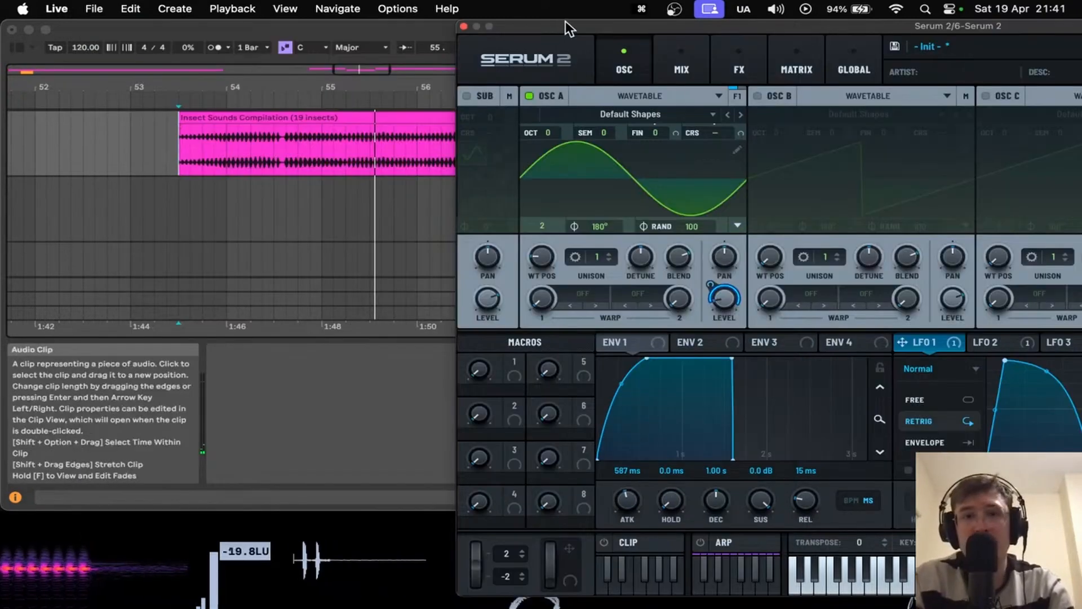
# - Set oscillator A's coarse pitch to 0.44 and assign LFO 2 to modulate its semitones
pyautogui.moveTo(566, 25); pyautogui.dragTo(141, 25)
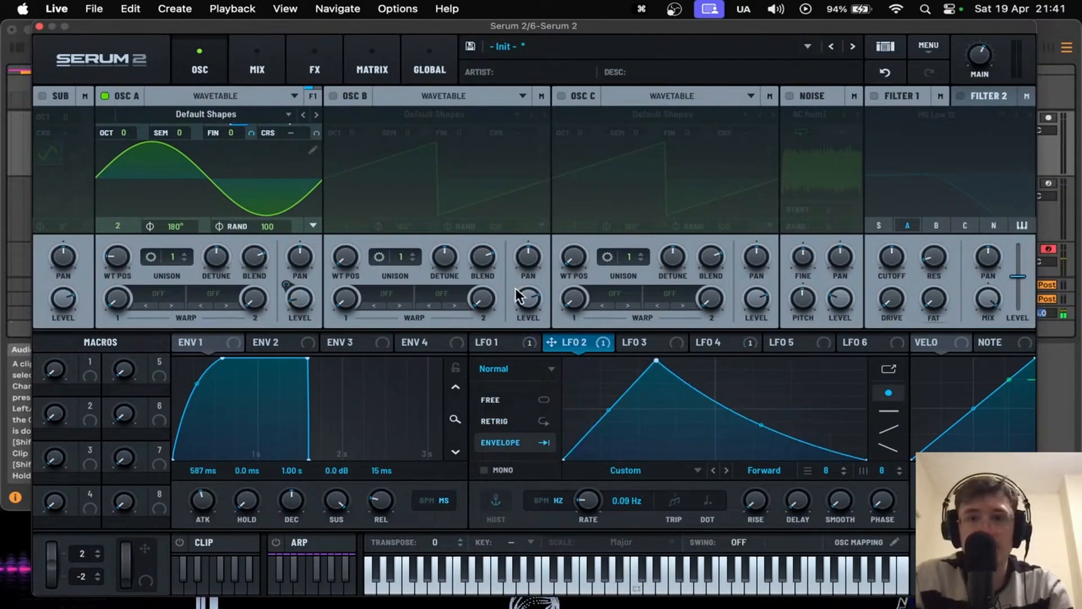
pyautogui.moveTo(290, 129); pyautogui.dragTo(316, 133)
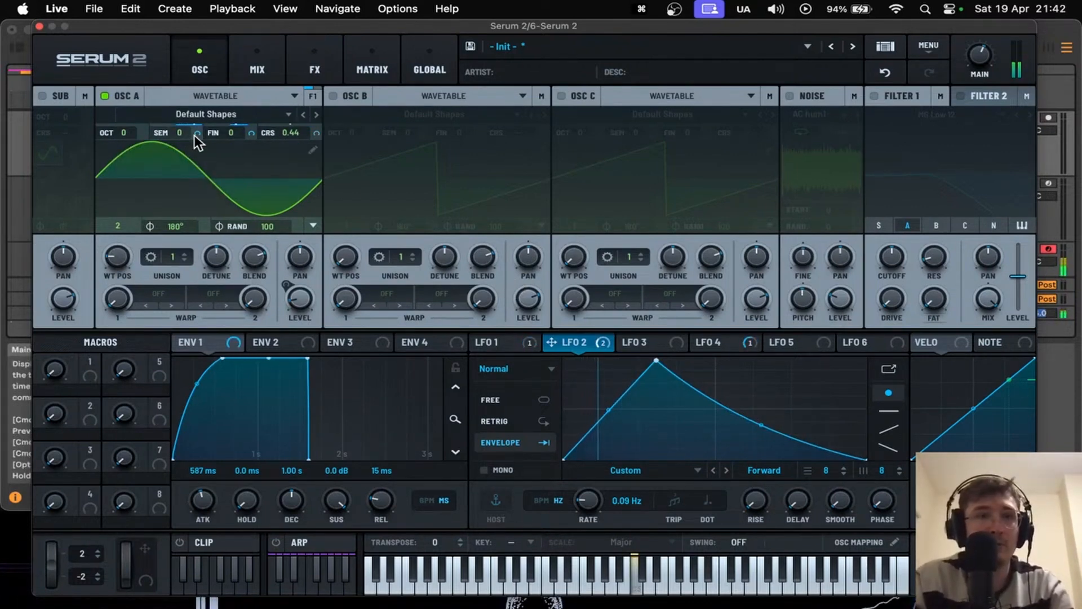
pyautogui.moveTo(194, 134)
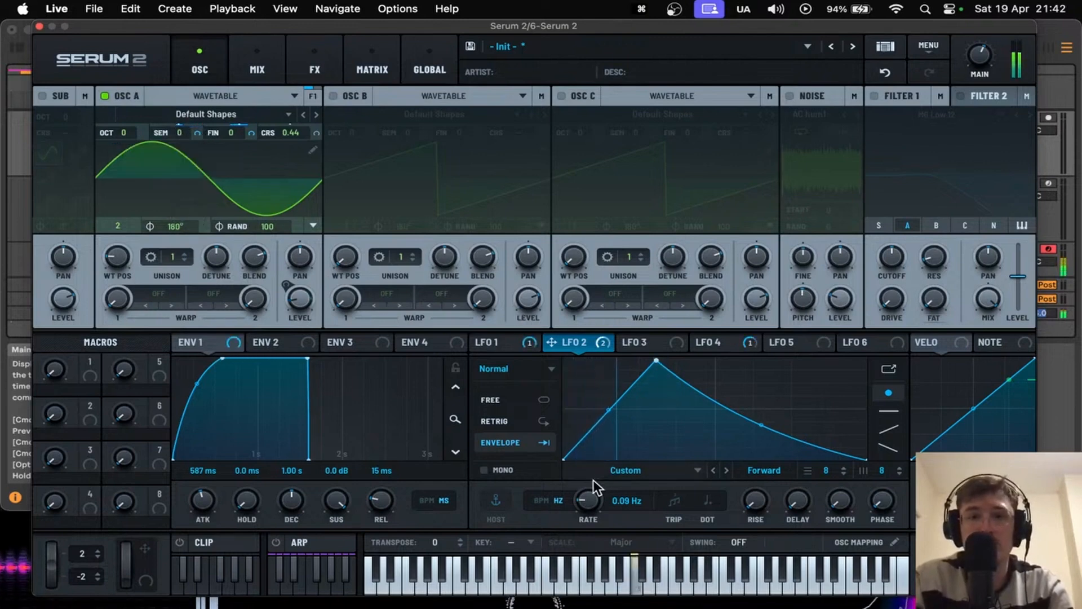
# - Limit LFO 2's semitone modulation to a range of 0 to +1 and set LFO 2's rate to 0.3 Hz
pyautogui.moveTo(591, 496); pyautogui.dragTo(590, 476)
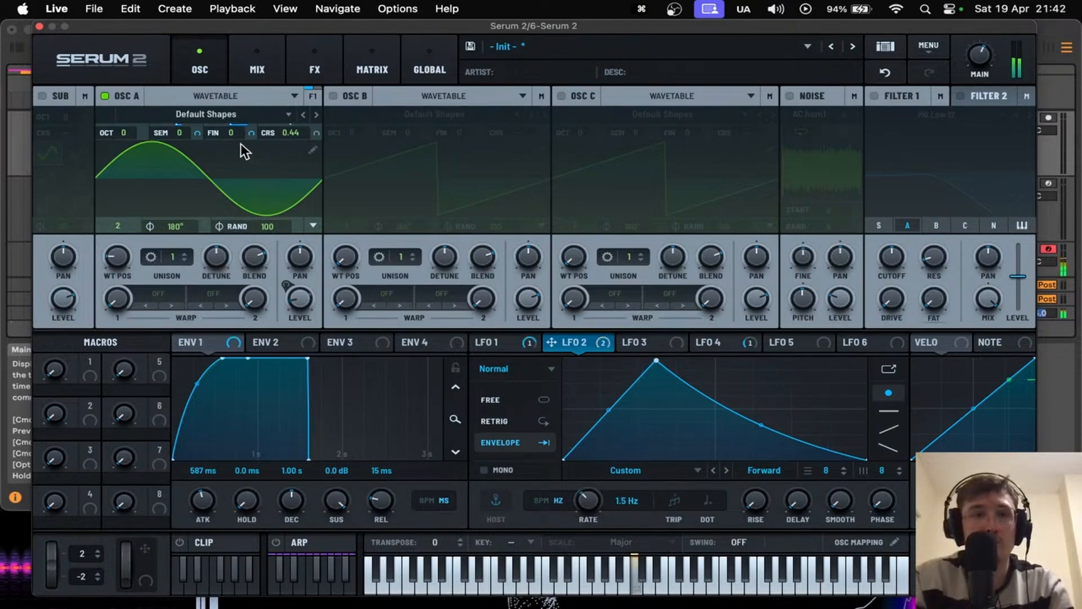
pyautogui.moveTo(197, 137)
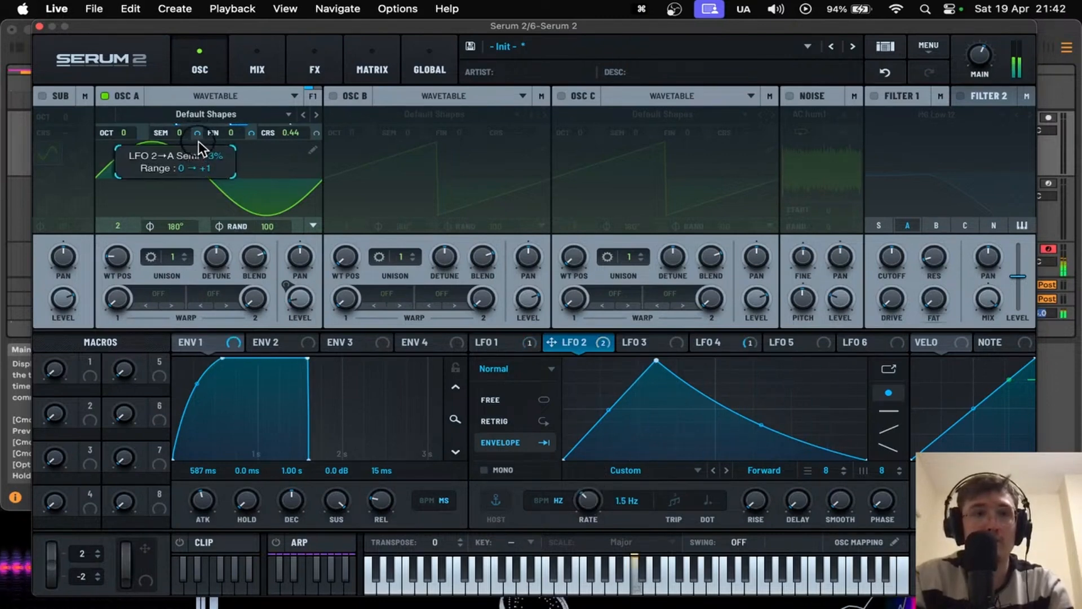
pyautogui.moveTo(600, 502); pyautogui.dragTo(593, 510)
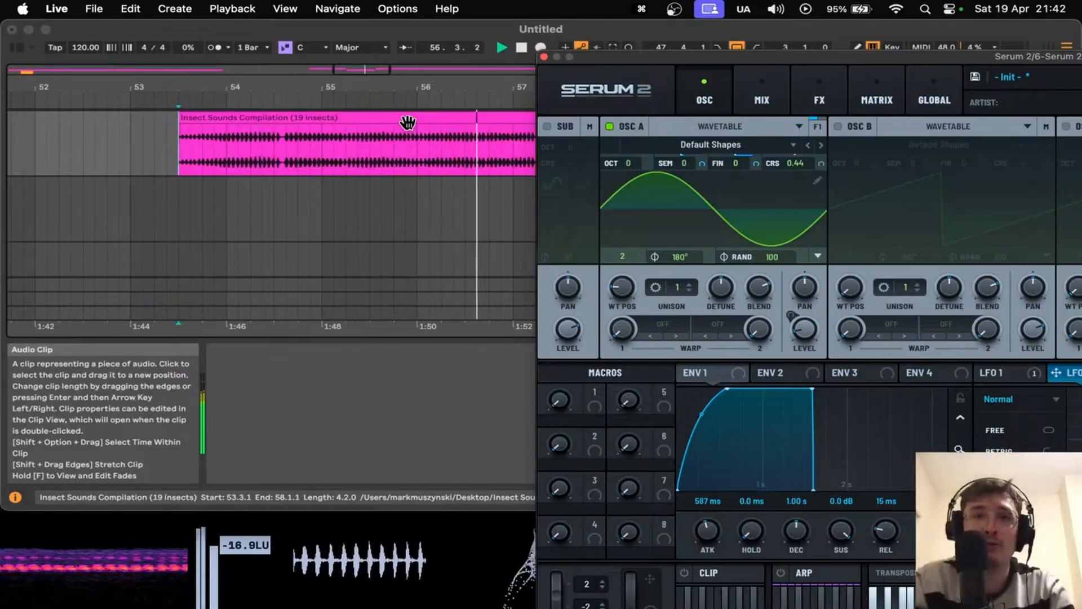
# - Stop the reference clip, enable the S-Sound noise oscillator, and adjust the noise pitch
pyautogui.press('space')
pyautogui.hotkey('ctrl', 'Right')
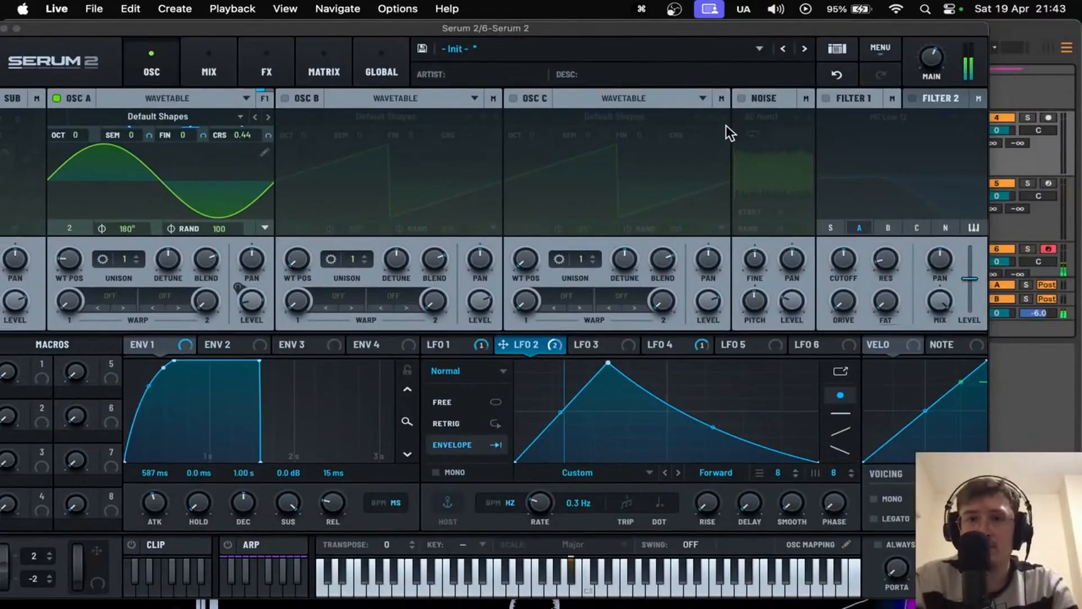
pyautogui.click(743, 98)
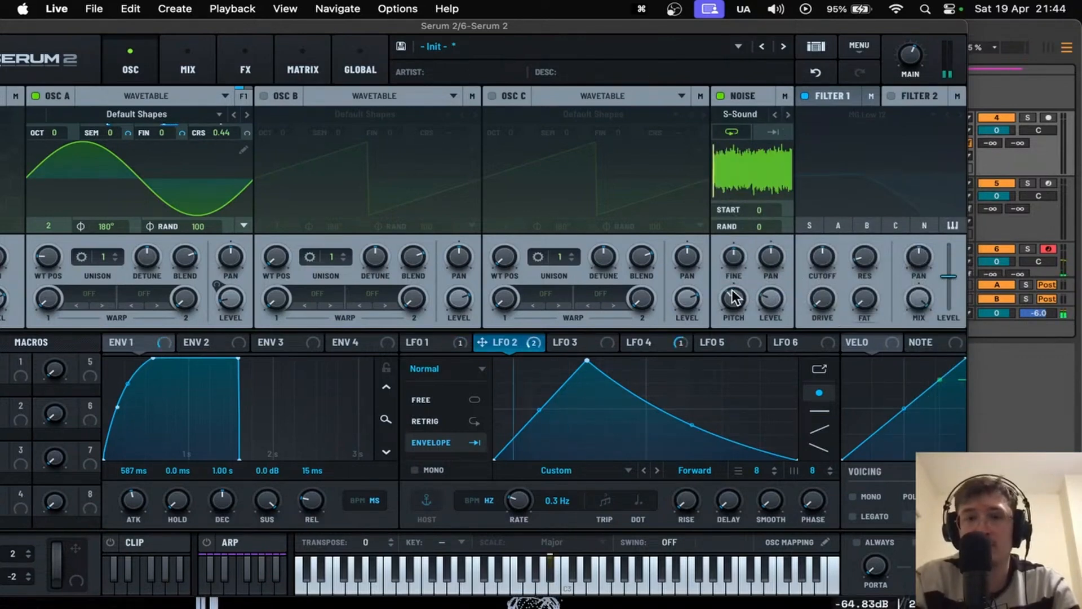
pyautogui.moveTo(733, 297); pyautogui.dragTo(732, 304)
# - Assign LFO 4 to the noise oscillator's fine tuning and pan, and set the noise pitch to about 39%
pyautogui.moveTo(482, 342); pyautogui.dragTo(722, 331)
pyautogui.moveTo(630, 342); pyautogui.dragTo(733, 262)
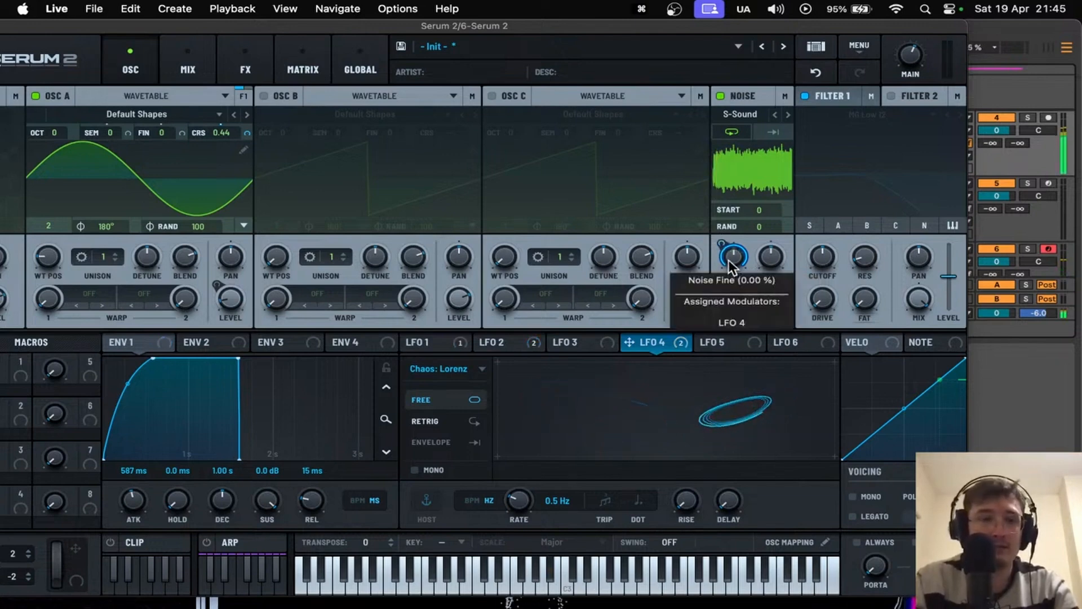
pyautogui.moveTo(766, 259)
pyautogui.mouseDown()
pyautogui.moveTo(767, 242)
pyautogui.moveTo(763, 293)
pyautogui.moveTo(770, 257)
pyautogui.mouseUp()
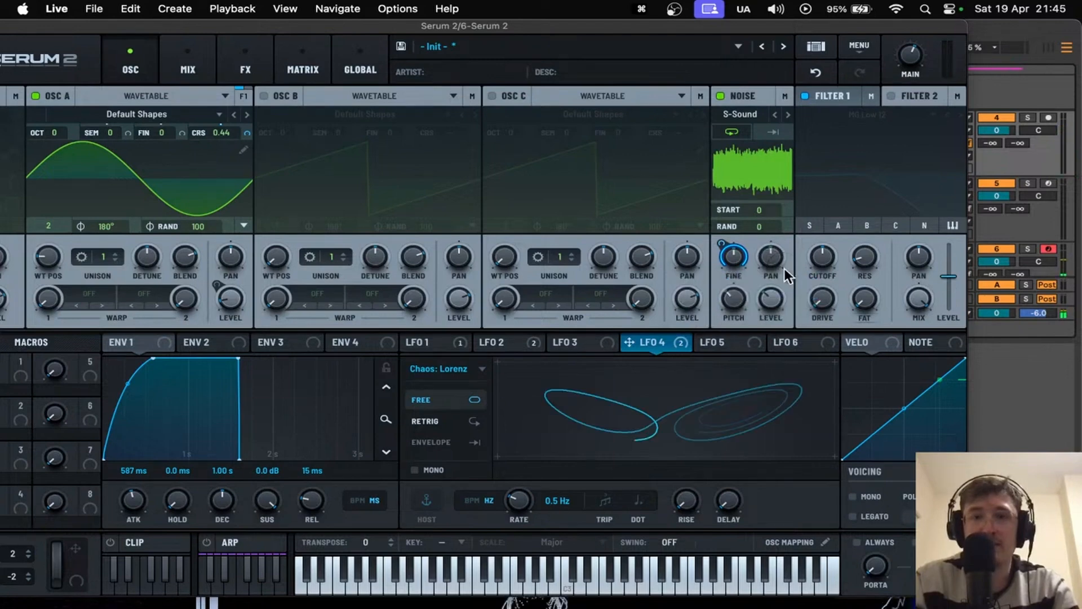
pyautogui.moveTo(674, 343); pyautogui.dragTo(764, 296)
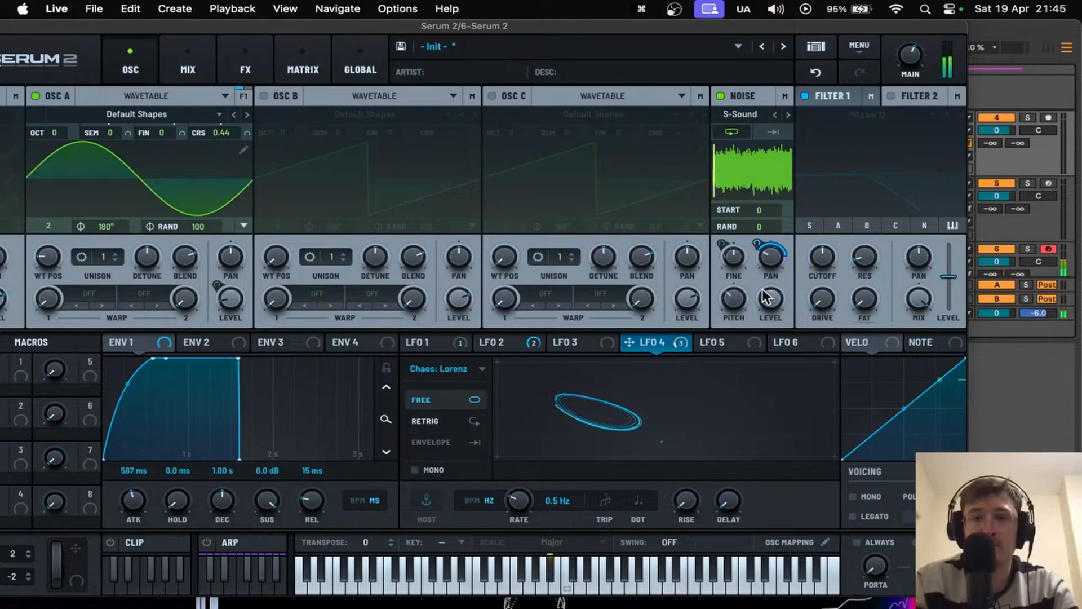
pyautogui.click(731, 301)
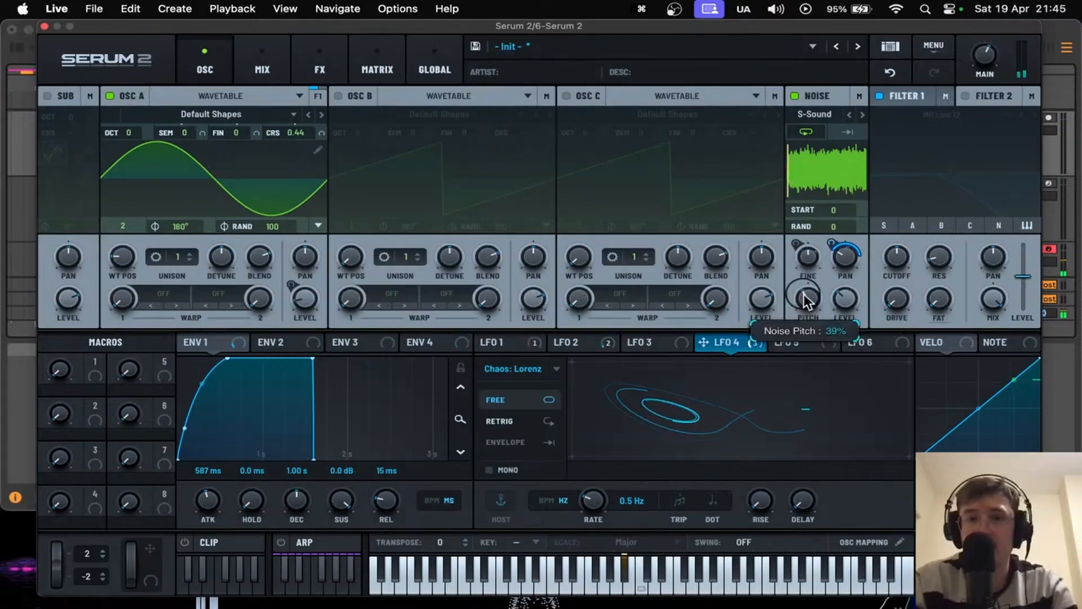
pyautogui.moveTo(806, 301); pyautogui.dragTo(804, 301)
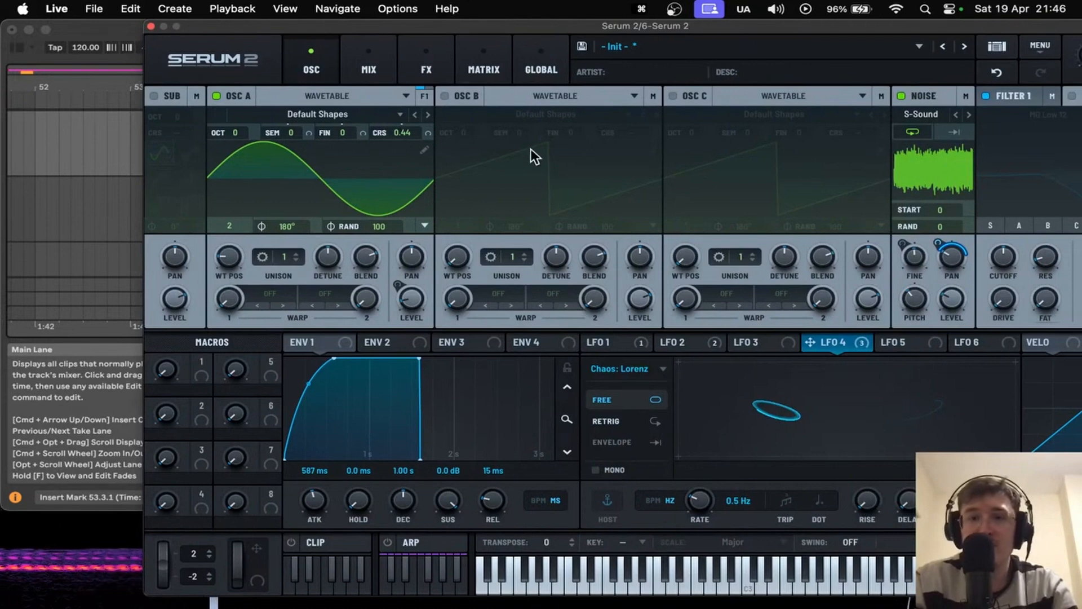
# - Assign LFO 1 to the noise oscillator's level and adjust the modulation depth
pyautogui.click(691, 341)
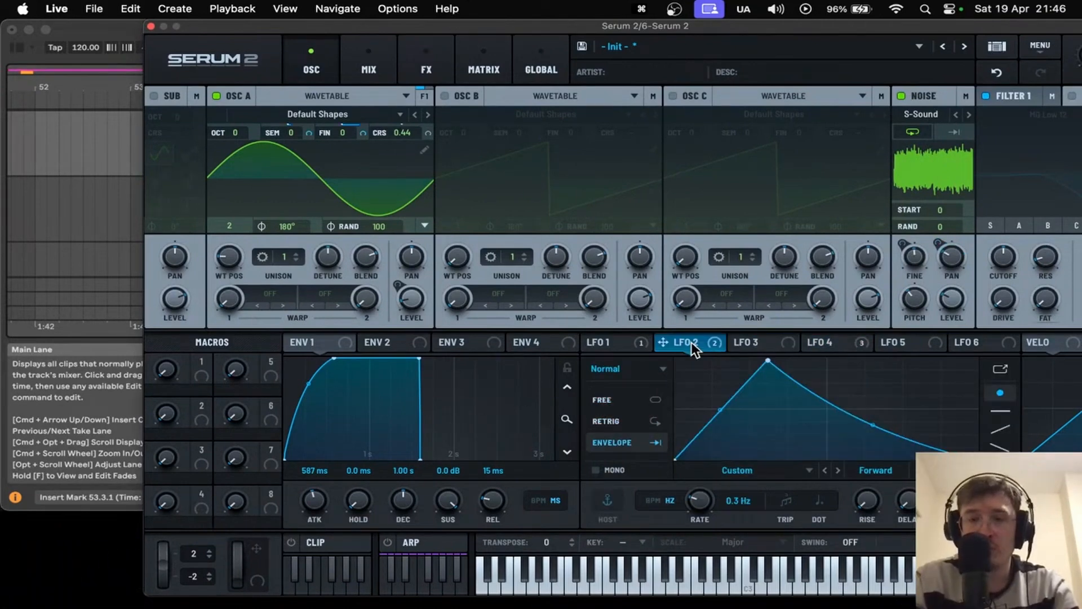
pyautogui.click(625, 343)
pyautogui.moveTo(624, 343); pyautogui.dragTo(938, 336)
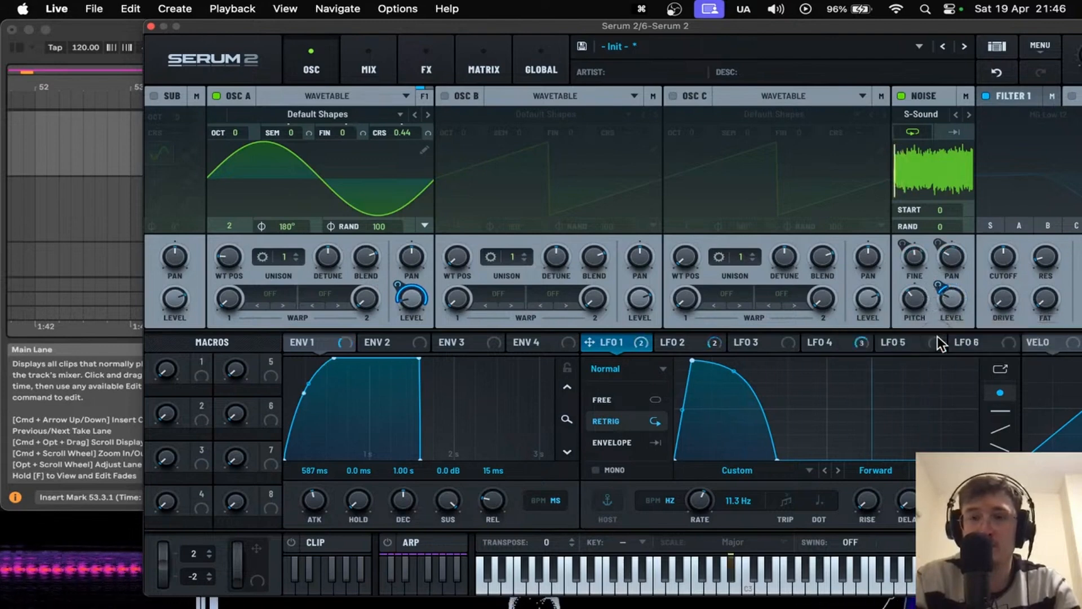
pyautogui.click(939, 280)
pyautogui.moveTo(939, 279); pyautogui.dragTo(938, 269)
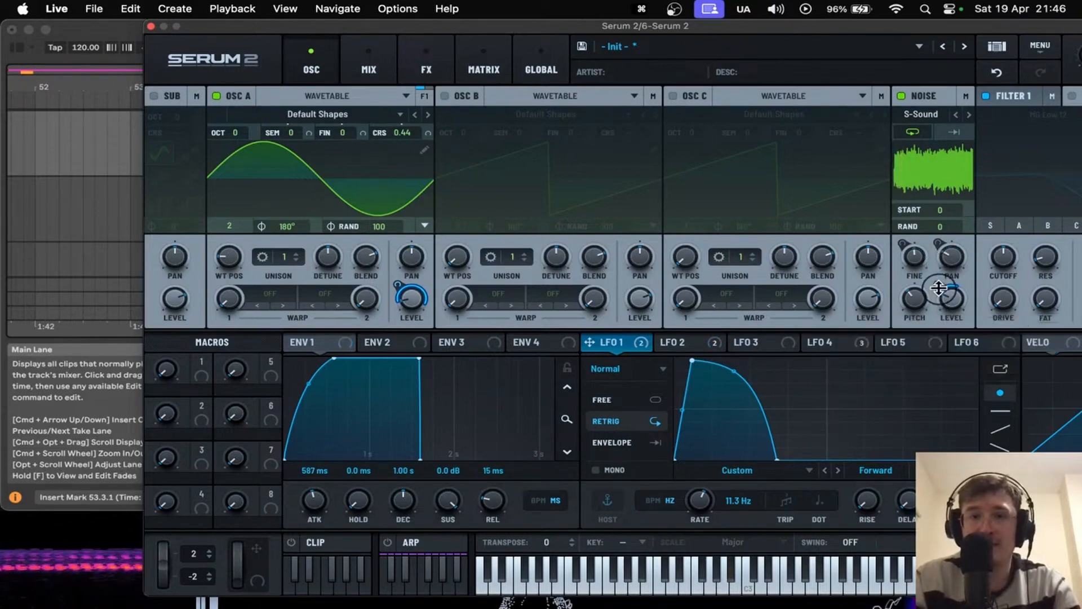
# - Close the synth window and record a MIDI take on track 6 starting at 53.3.1
pyautogui.click(150, 26)
pyautogui.scroll(-5, 366, 221)
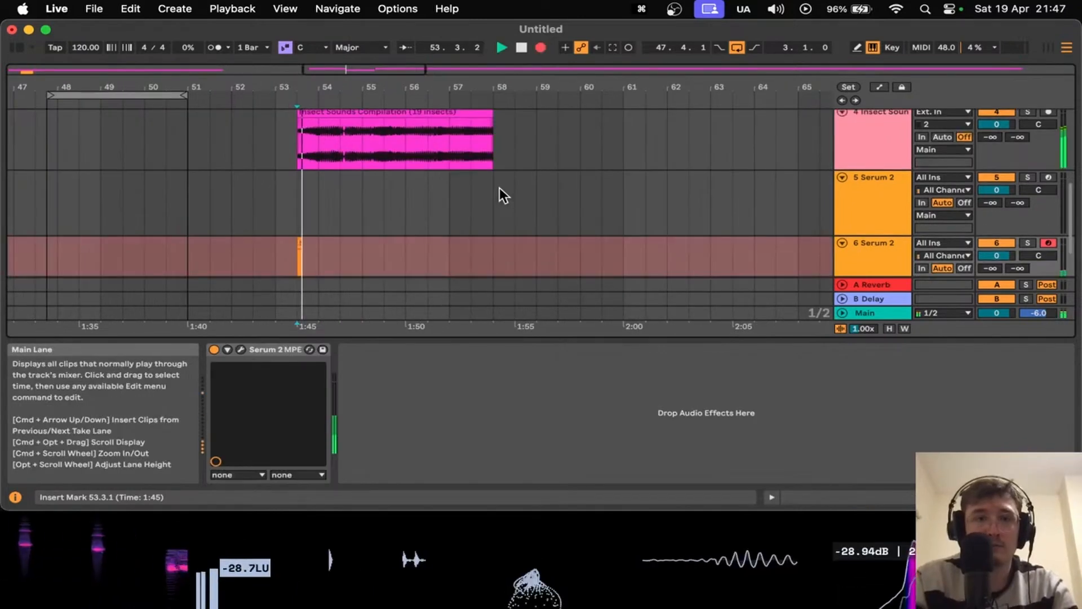
pyautogui.scroll(-3, 500, 187)
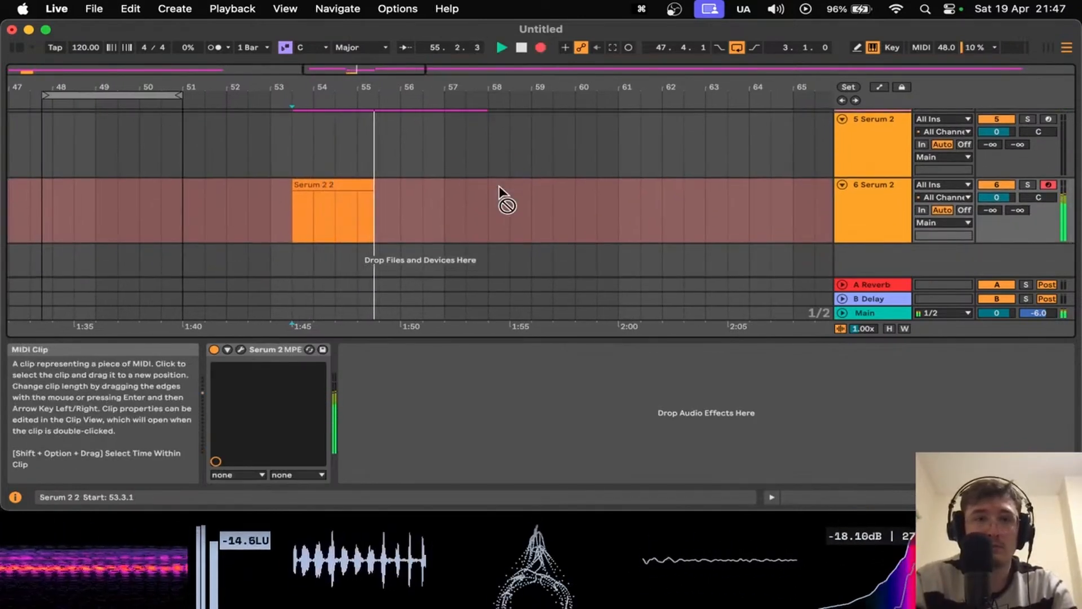
# - Duplicate Serum 2 track 6, and freeze and flatten the original track to audio
pyautogui.click(860, 186)
pyautogui.press('super+d')
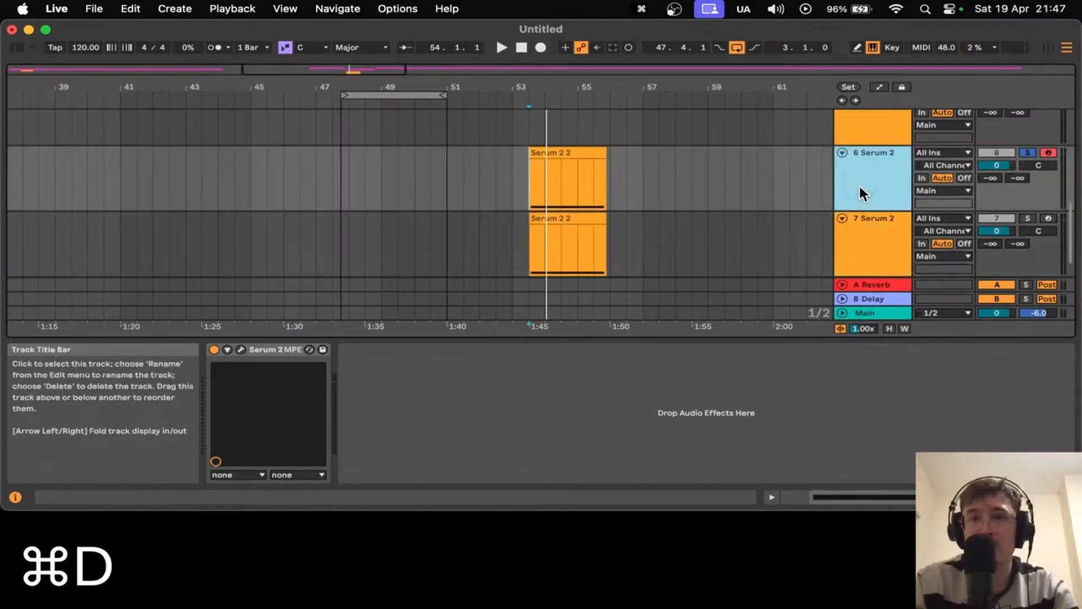
pyautogui.rightClick(860, 186)
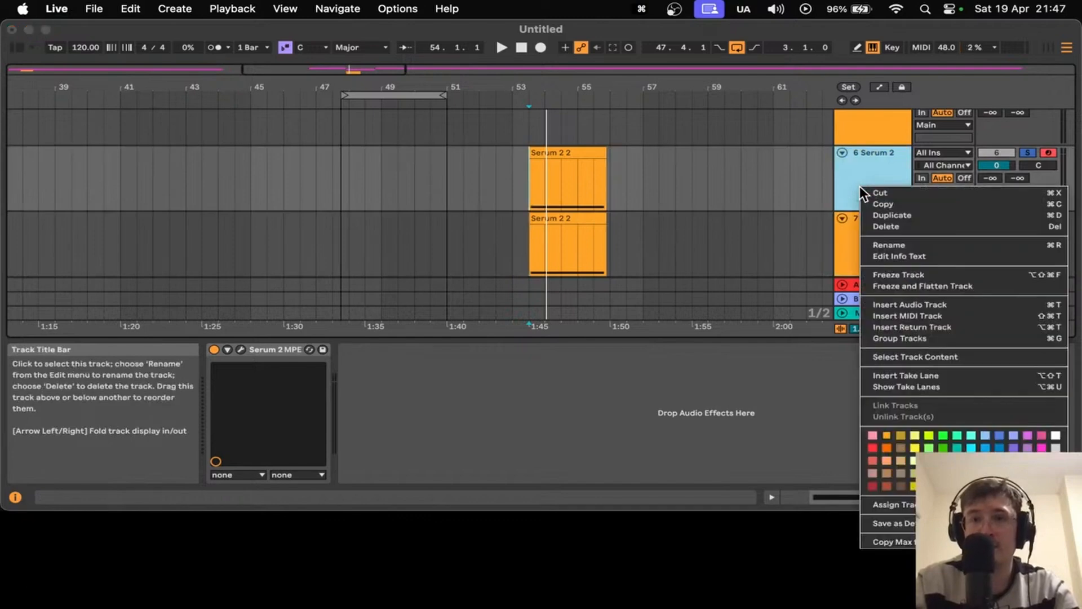
pyautogui.click(891, 284)
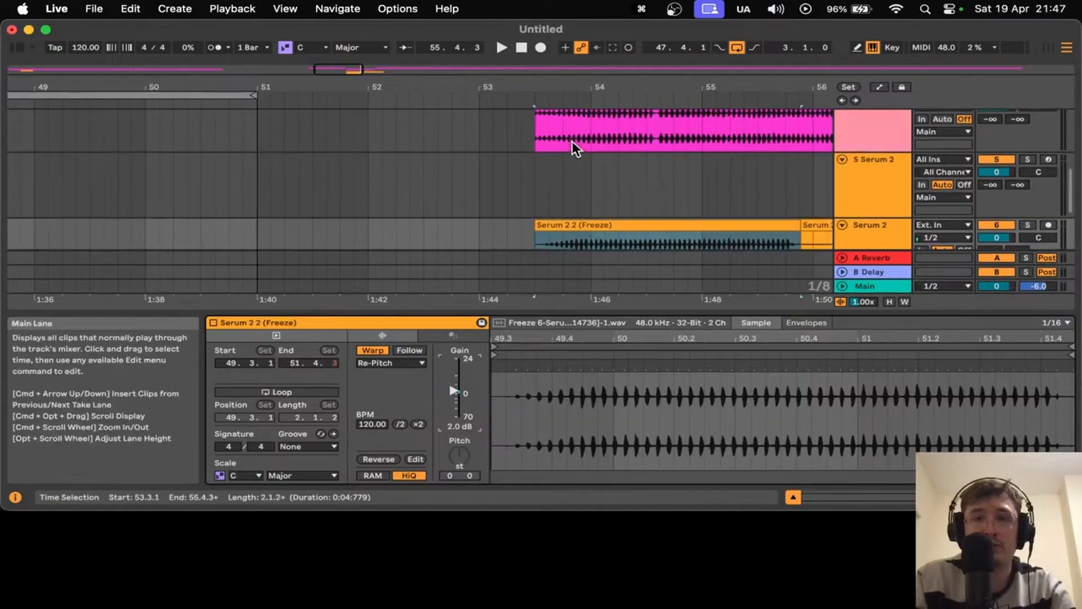
# - Set the frozen Serum 2 audio clip's segment BPM to 10 with Re-Pitch warping and play it back
pyautogui.scroll(-3, 572, 141)
pyautogui.click(523, 211)
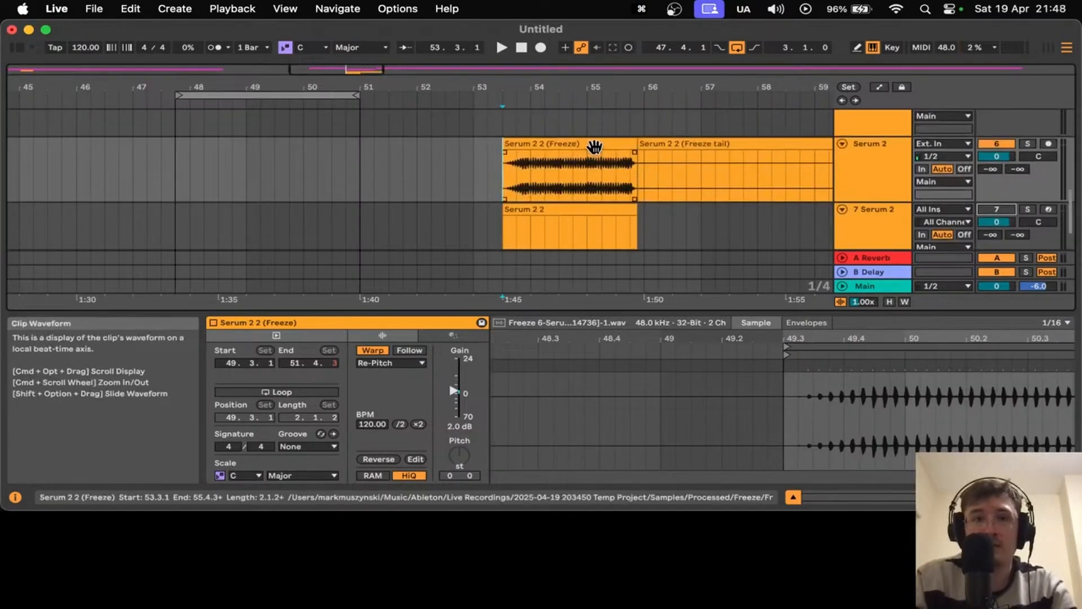
pyautogui.click(595, 147)
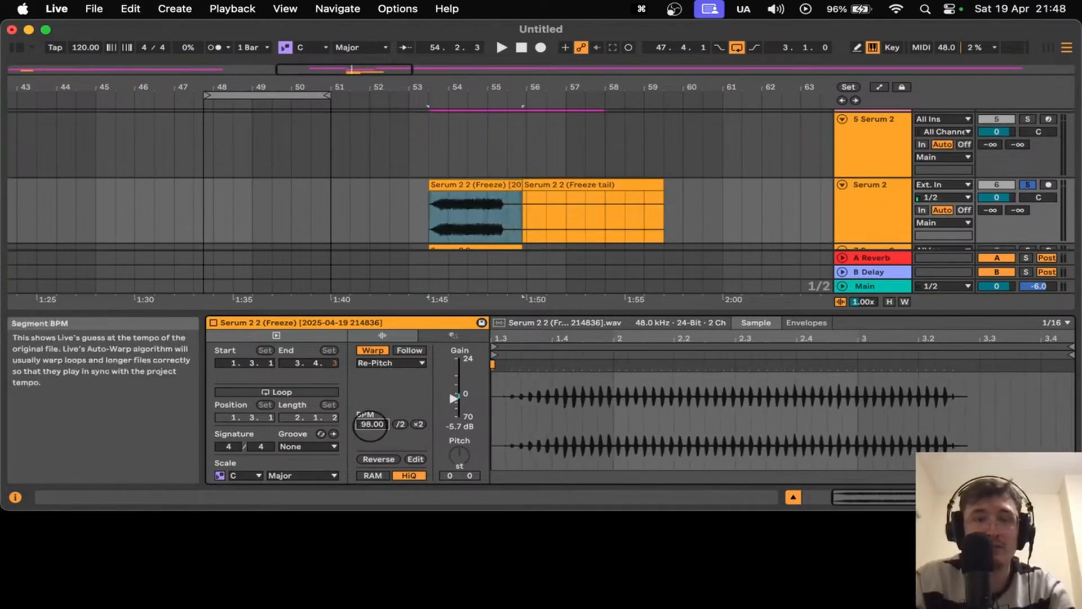
pyautogui.moveTo(372, 424); pyautogui.dragTo(372, 430)
pyautogui.press('space')
pyautogui.press('space')
pyautogui.press('space')
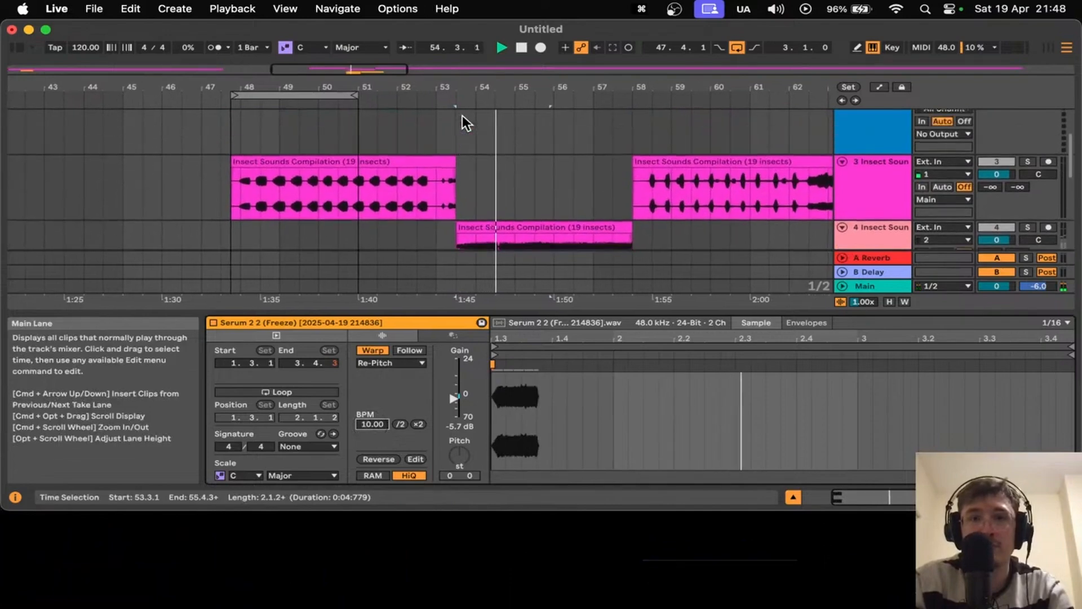
# - Play the mole cricket reference and the sped-up frozen clip around bar 53 to compare them
pyautogui.click(354, 204)
pyautogui.scroll(-5, 354, 204)
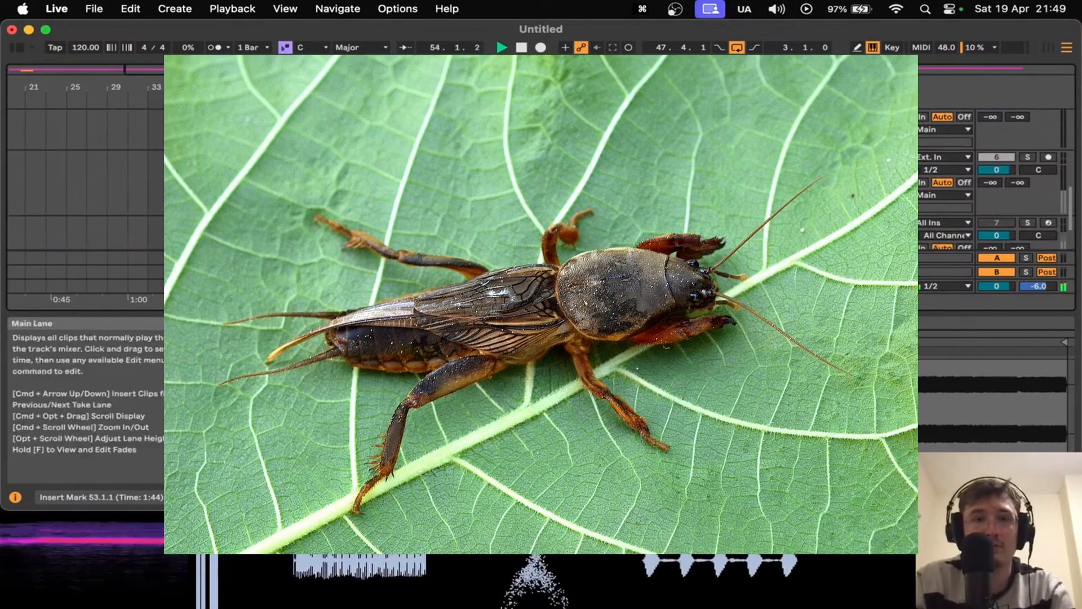
pyautogui.scroll(3, 358, 204)
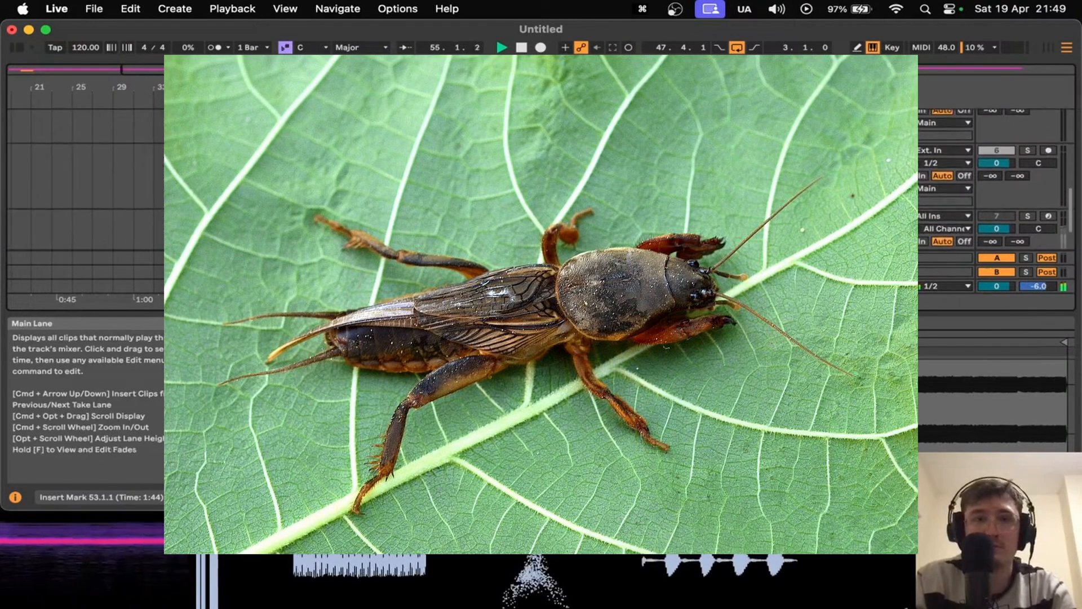
pyautogui.scroll(5, 358, 204)
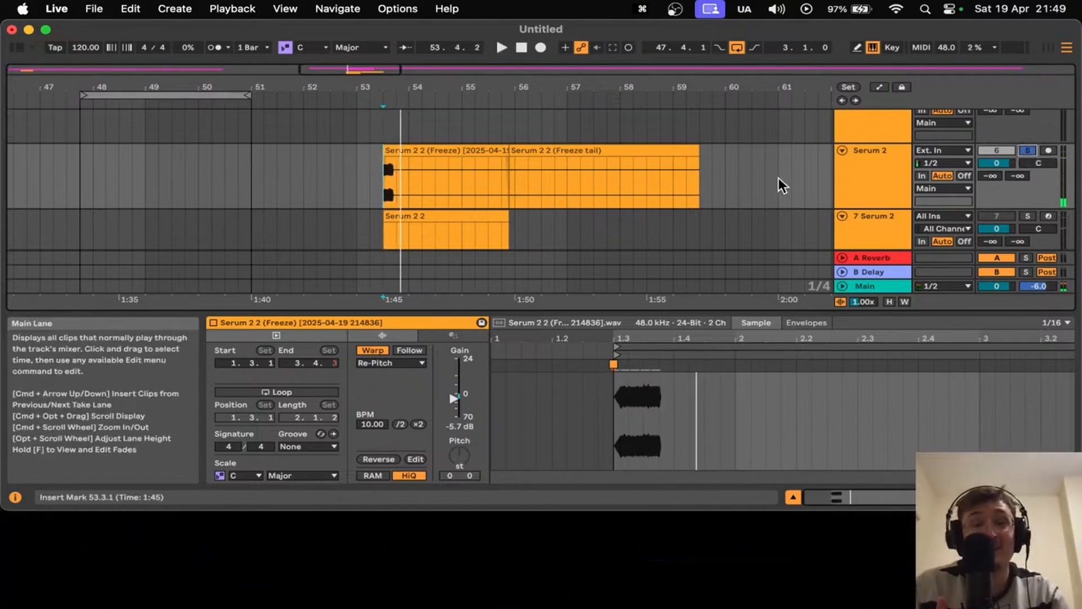
pyautogui.scroll(-2, 779, 177)
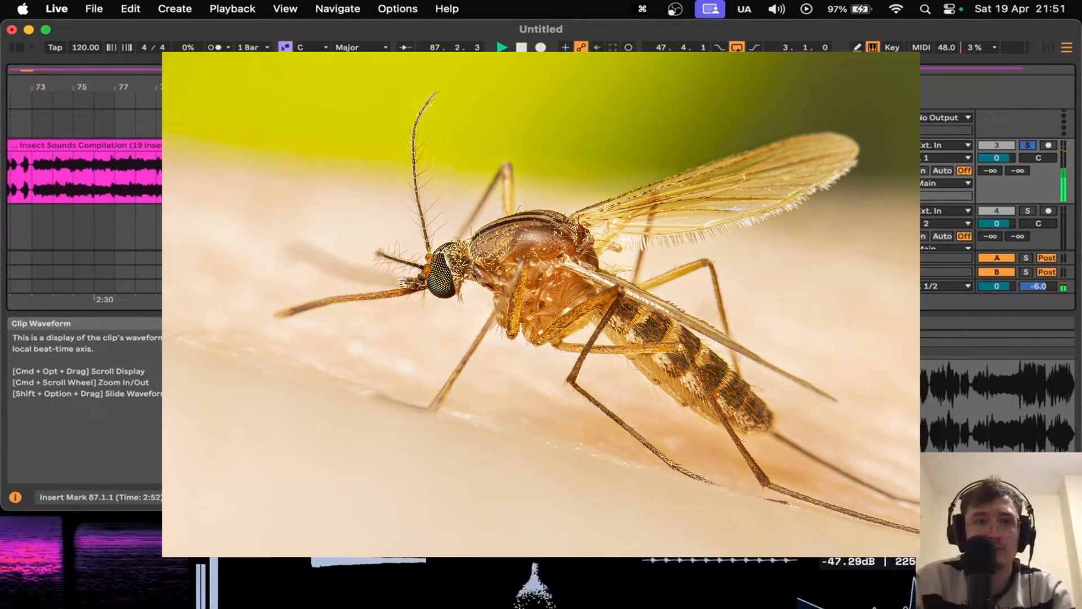
# - Stop the insect compilation and listen to the slowed mosquito reference clip from several positions
pyautogui.press('space')
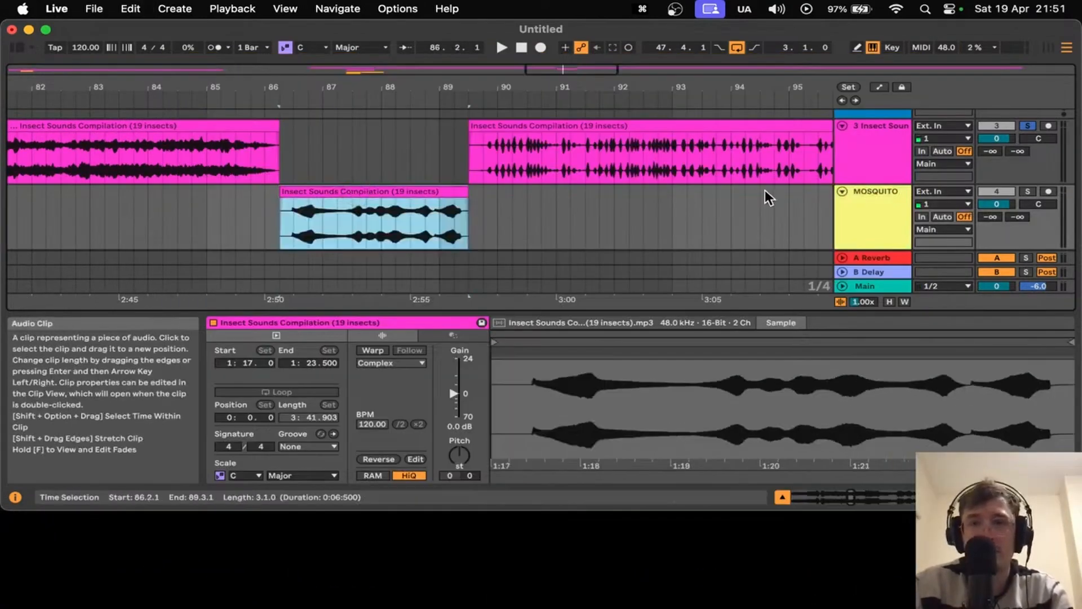
pyautogui.click(317, 181)
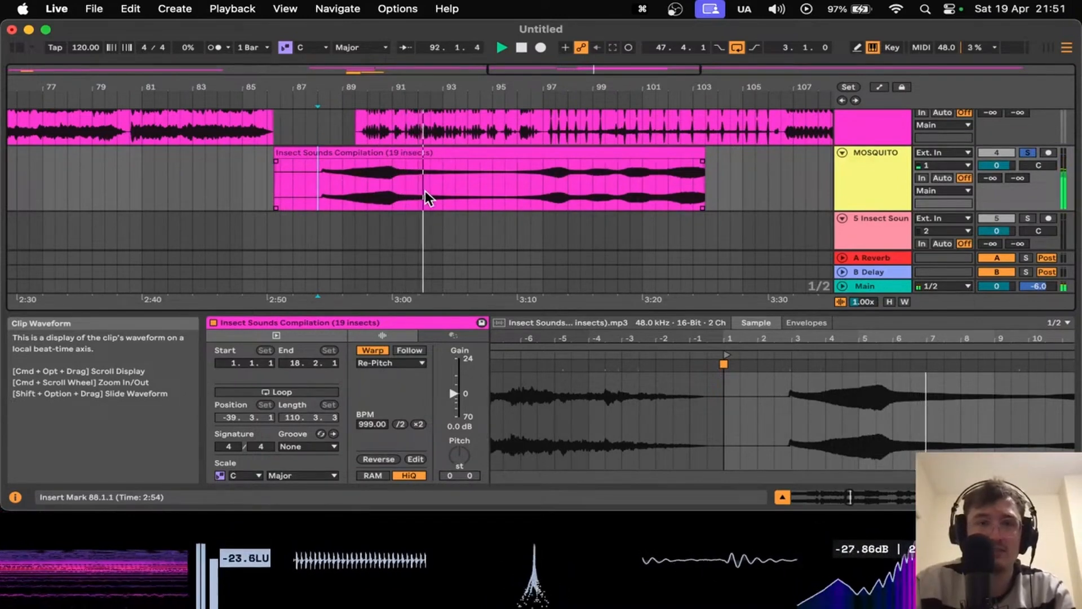
pyautogui.click(520, 184)
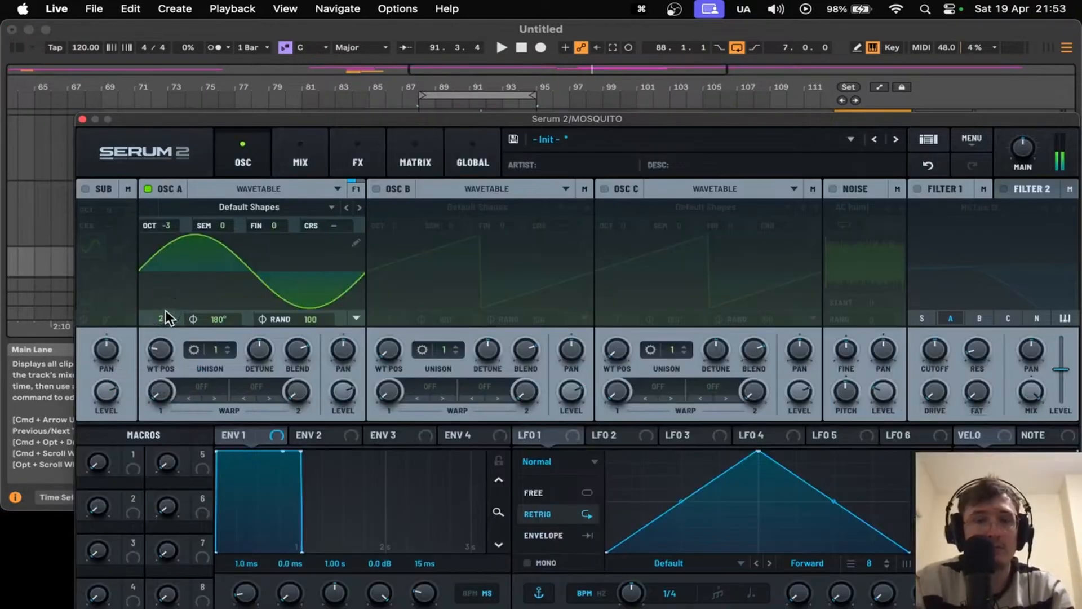
# - Set oscillator A's octave to -2 and its wavetable position to the sawtooth frame, checking against the reference
pyautogui.moveTo(167, 221); pyautogui.dragTo(166, 208)
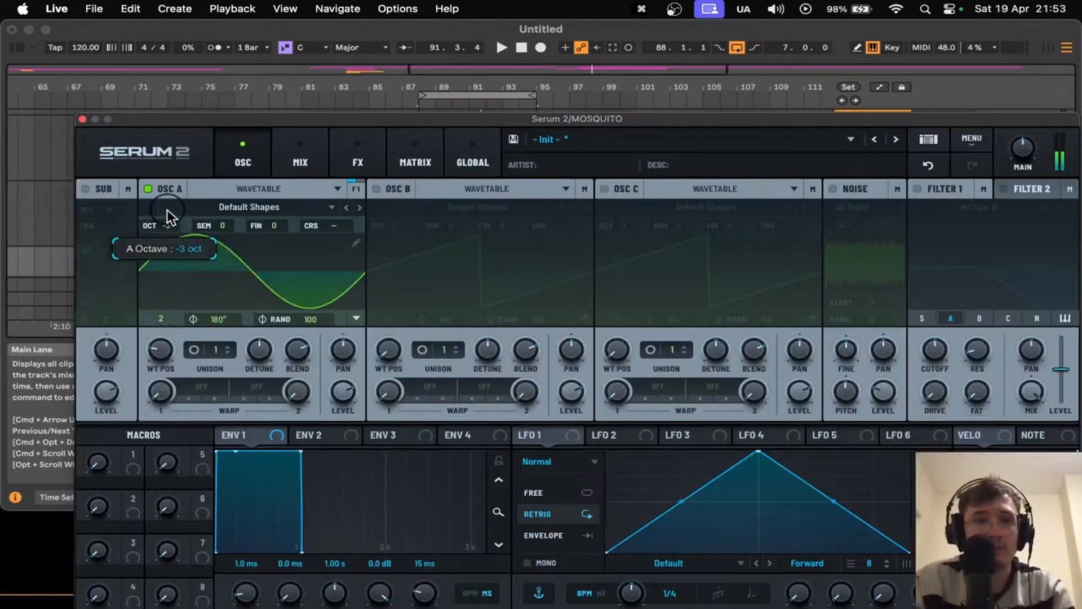
pyautogui.press('space')
pyautogui.moveTo(212, 124); pyautogui.dragTo(212, 300)
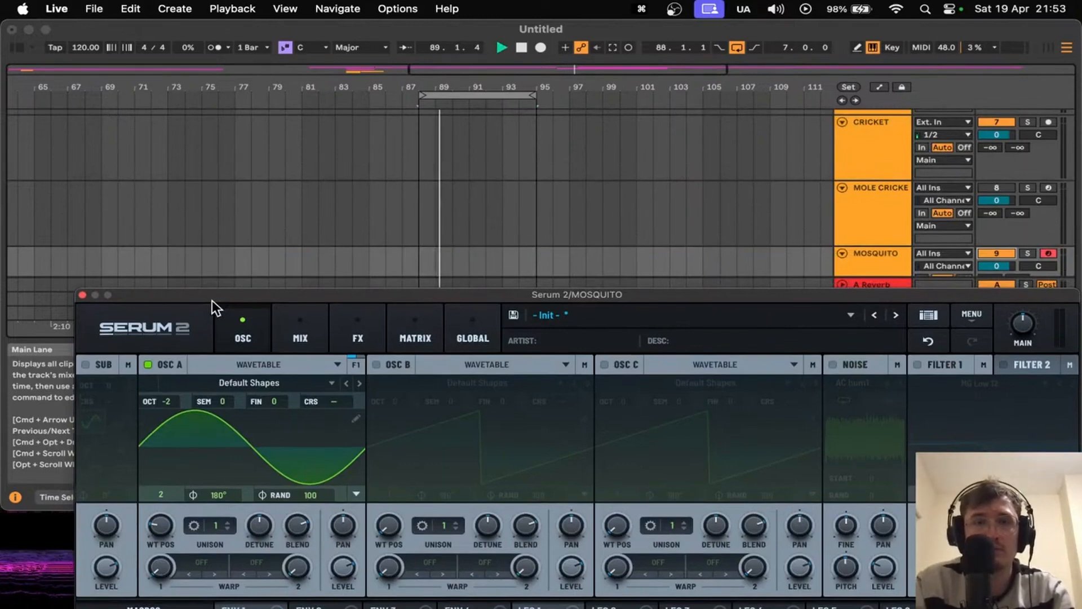
pyautogui.press('space')
pyautogui.moveTo(161, 526); pyautogui.dragTo(164, 550)
# - Enable the MG Low 12 filter in Filter 1, adjust its cutoff, and play the reference for comparison
pyautogui.moveTo(303, 299); pyautogui.dragTo(178, 190)
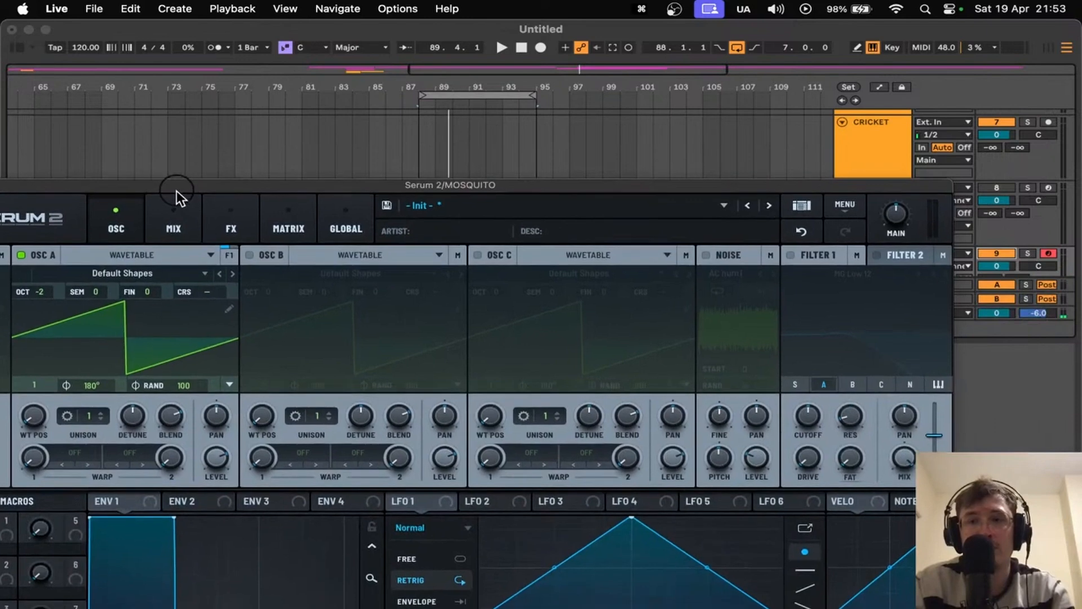
pyautogui.click(792, 256)
pyautogui.moveTo(804, 419)
pyautogui.mouseDown()
pyautogui.moveTo(804, 441)
pyautogui.moveTo(808, 414)
pyautogui.mouseUp()
pyautogui.press('space')
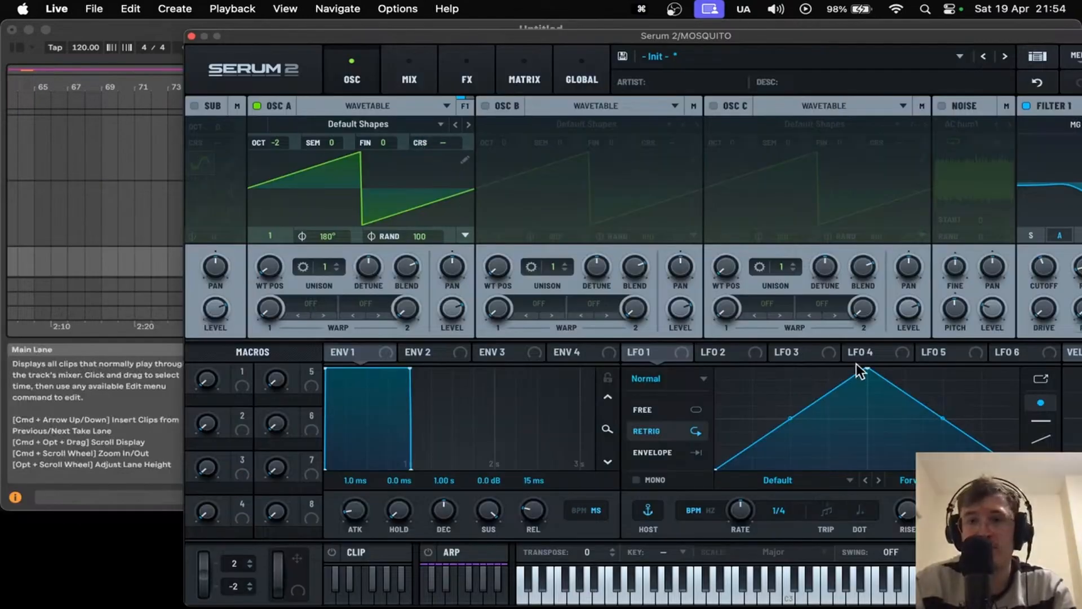
# - Assign LFO 3 to oscillator A's coarse pitch and set the LFO type to Chaos: Lorenz
pyautogui.click(797, 351)
pyautogui.moveTo(750, 320); pyautogui.dragTo(431, 143)
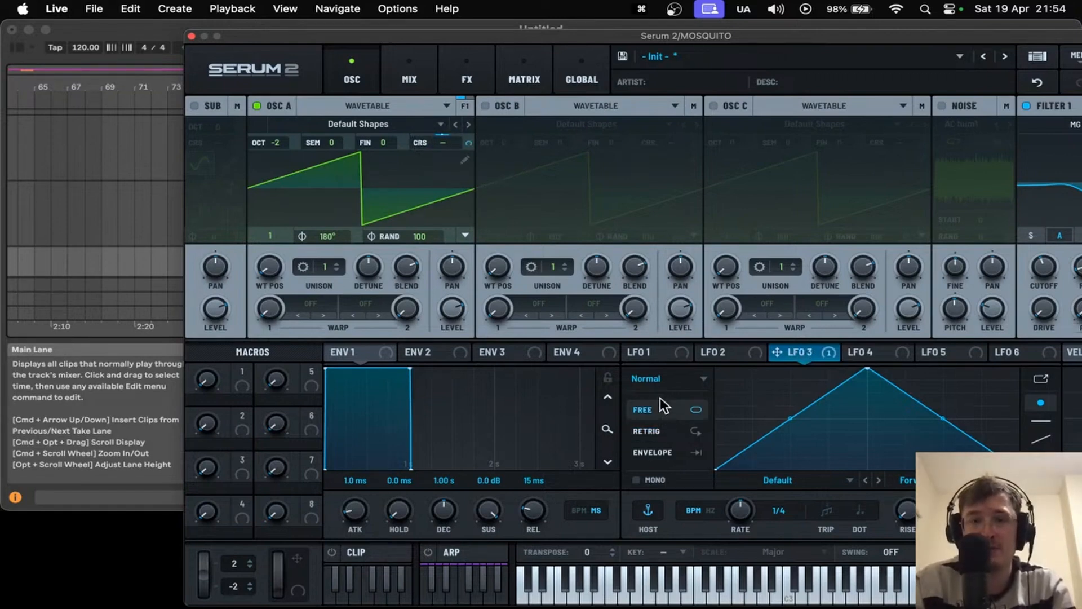
pyautogui.click(662, 382)
pyautogui.click(665, 429)
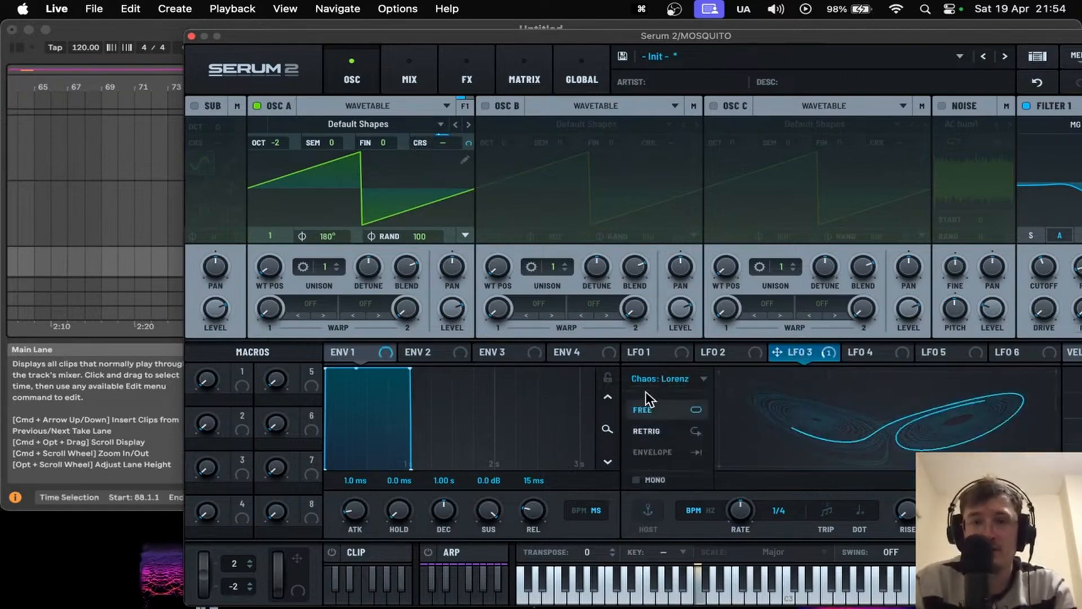
# - Switch LFO 3's rate to Hz, set it to 0.4 Hz, and reduce the coarse pitch modulation depth
pyautogui.click(709, 510)
pyautogui.moveTo(728, 513); pyautogui.dragTo(733, 556)
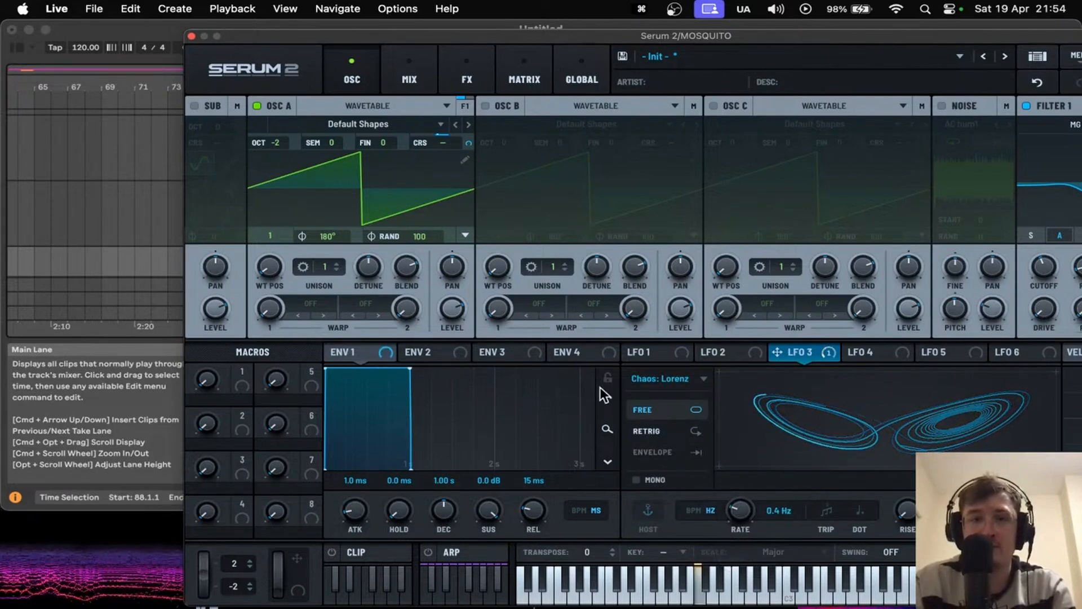
pyautogui.moveTo(468, 144)
pyautogui.mouseDown()
pyautogui.moveTo(468, 164)
pyautogui.moveTo(468, 155)
pyautogui.mouseUp()
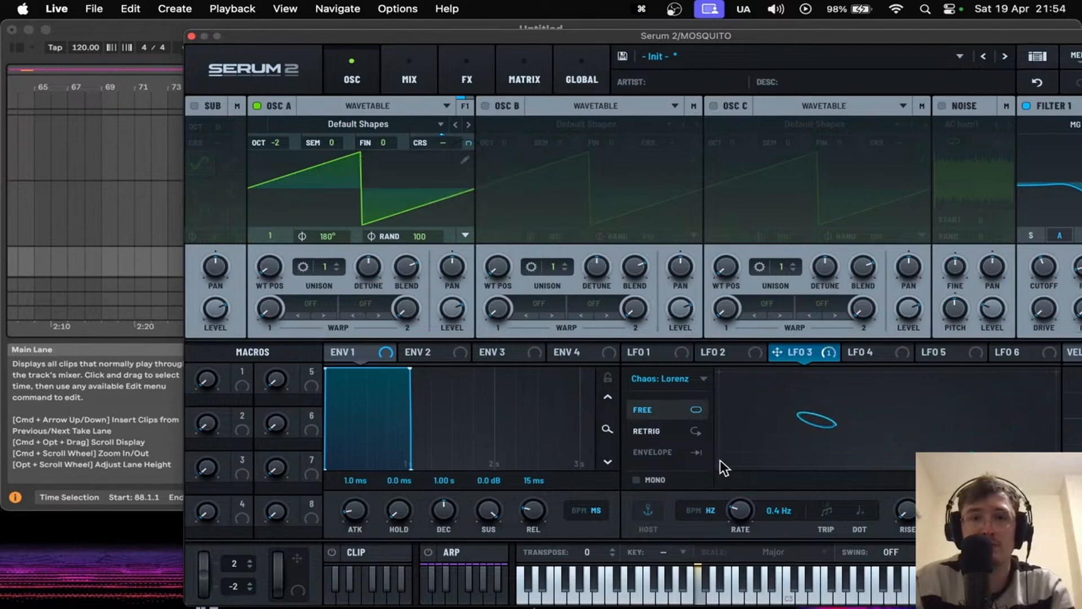
# - Assign LFO 3's Y output to oscillator A's fine tuning
pyautogui.moveTo(286, 37); pyautogui.dragTo(694, 76)
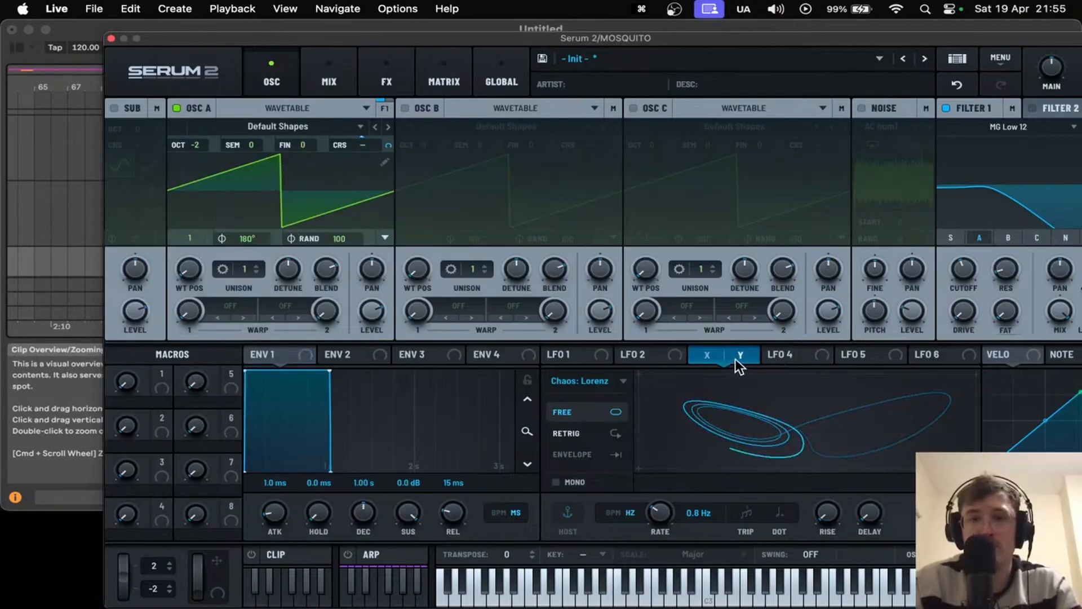
pyautogui.moveTo(735, 358); pyautogui.dragTo(306, 141)
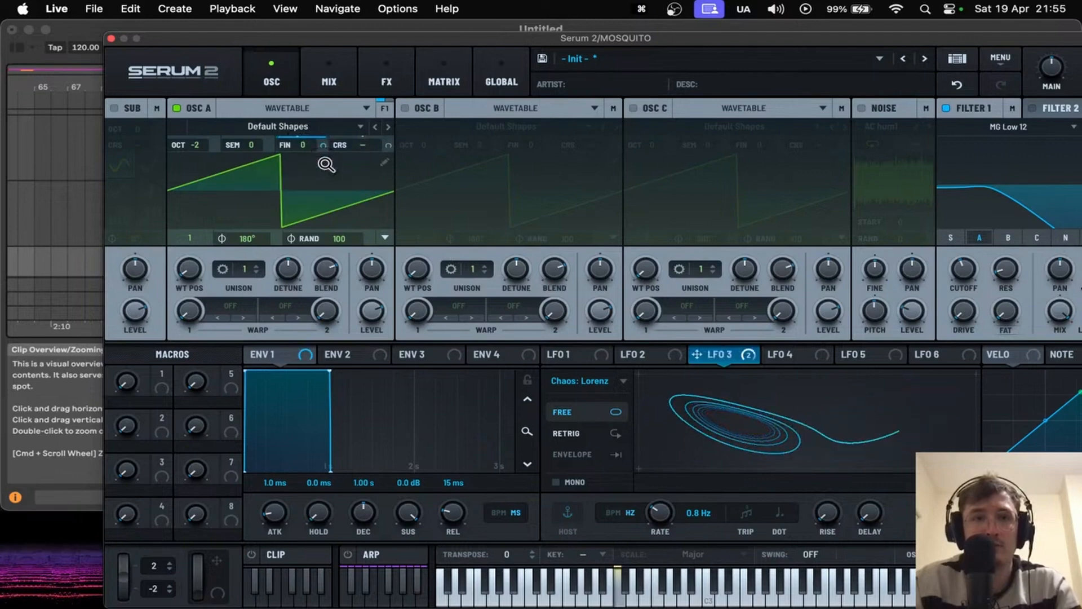
pyautogui.moveTo(226, 37); pyautogui.dragTo(183, 72)
# - Experiment with Filter 1's cutoff and resonance, raising resonance to about 87%, and compare with the reference playback
pyautogui.moveTo(886, 293); pyautogui.dragTo(932, 245)
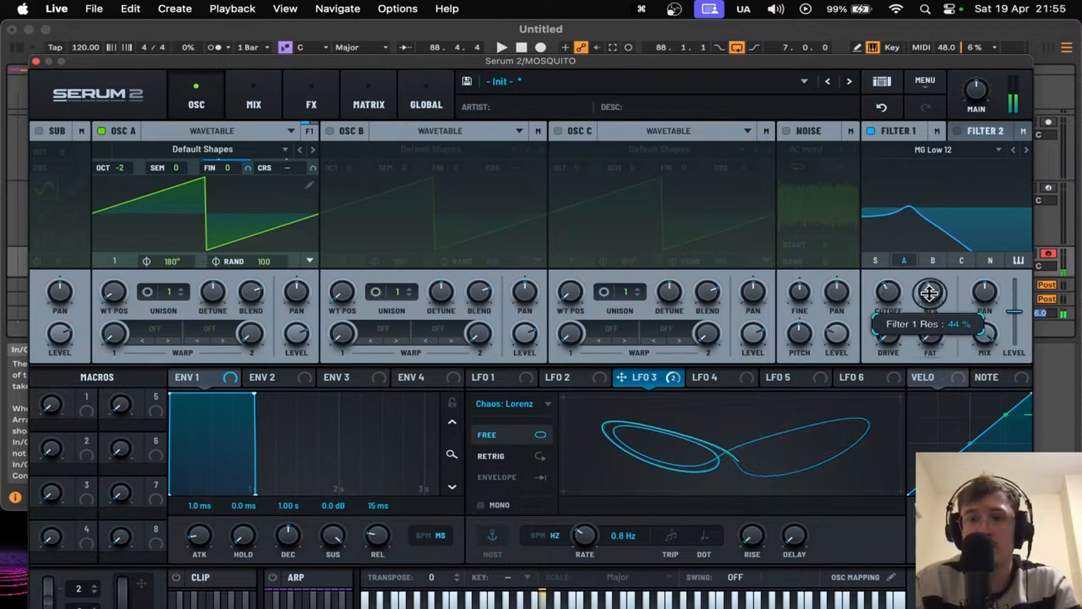
pyautogui.moveTo(894, 293); pyautogui.dragTo(923, 291)
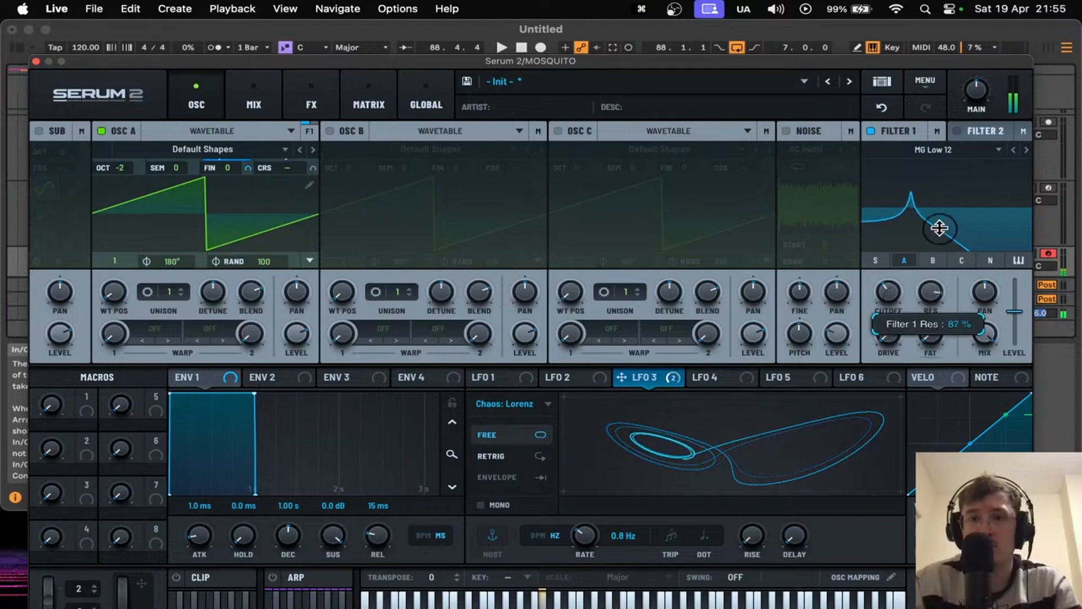
pyautogui.press('space')
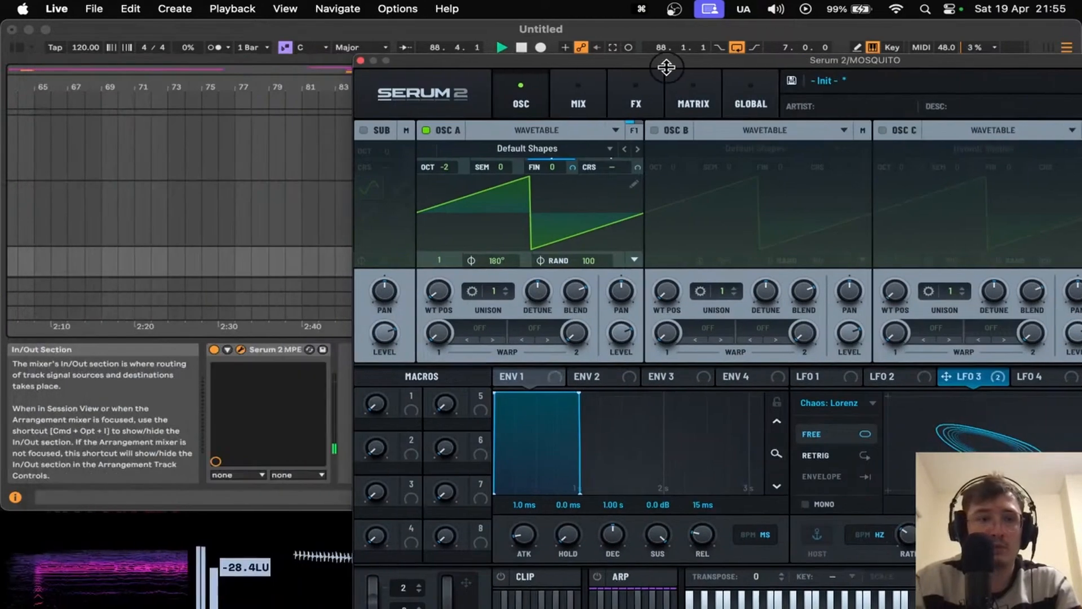
pyautogui.moveTo(426, 70); pyautogui.dragTo(180, 60)
pyautogui.moveTo(224, 388); pyautogui.dragTo(393, 407)
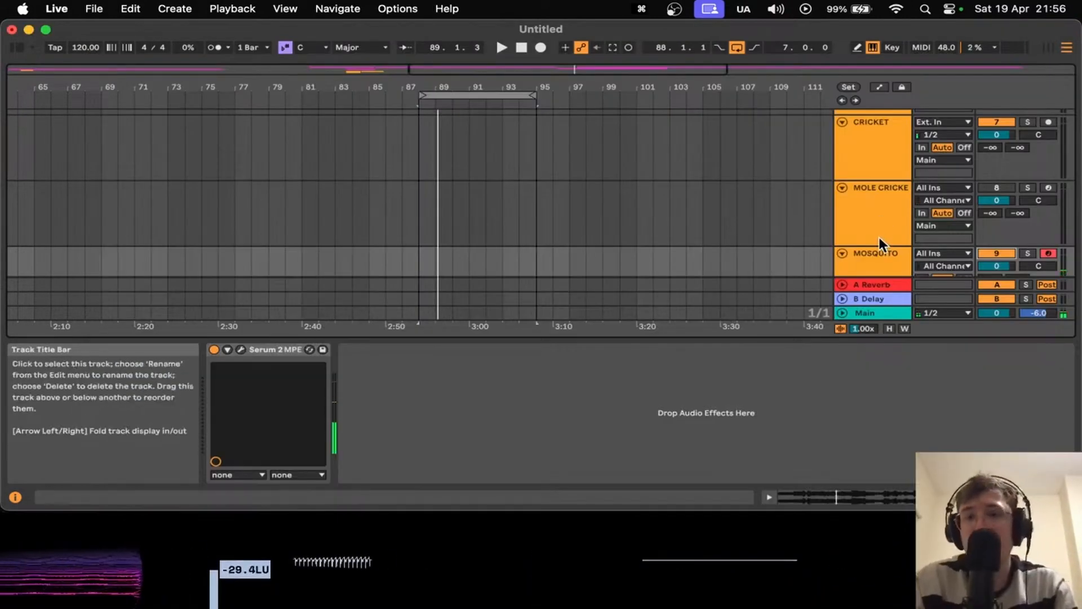
# - Reopen the MOSQUITO track's synth, set oscillator A's first warp to HPF, raise its amount, and close the synth window
pyautogui.click(877, 260)
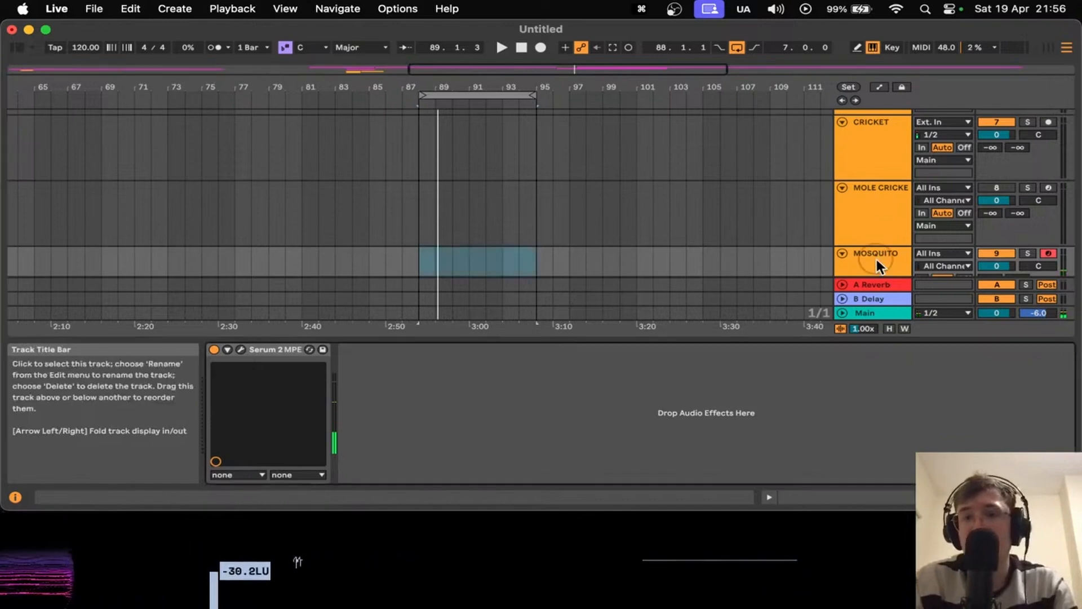
pyautogui.click(241, 349)
pyautogui.click(128, 306)
pyautogui.moveTo(135, 373)
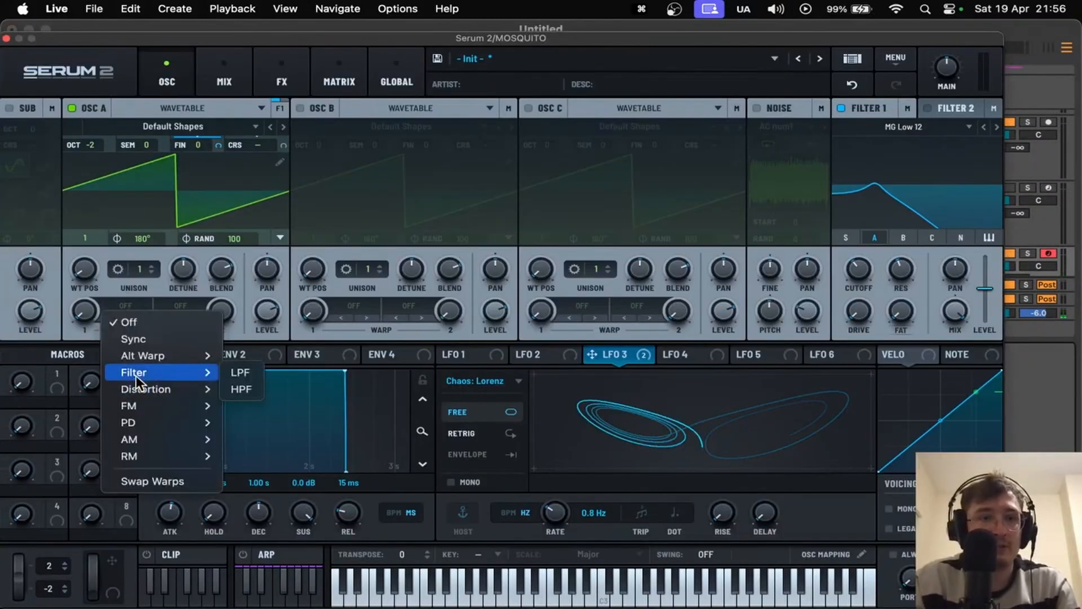
pyautogui.click(236, 390)
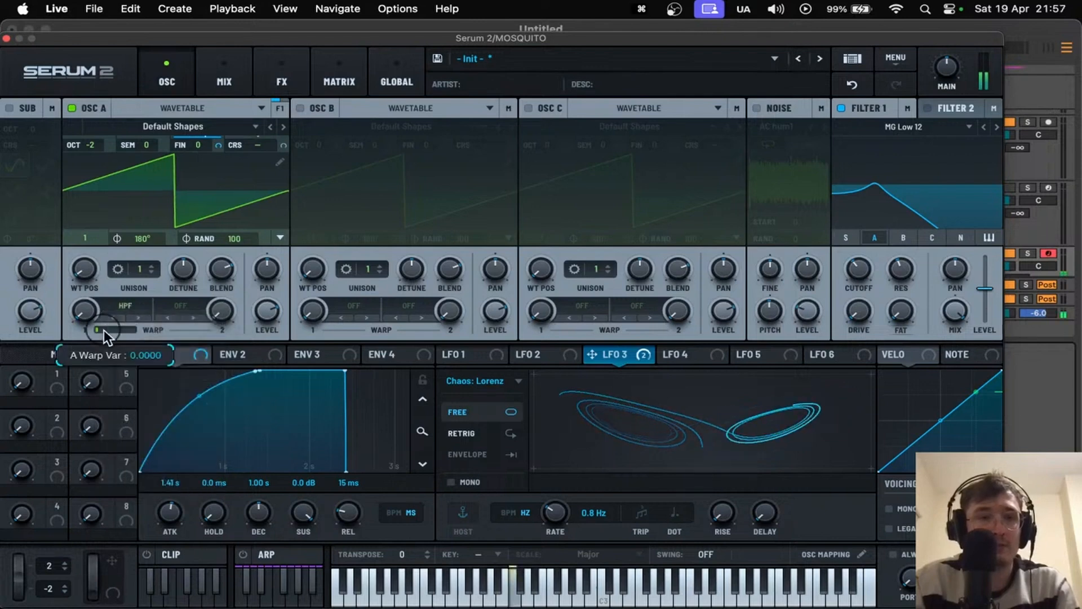
pyautogui.moveTo(83, 310); pyautogui.dragTo(92, 277)
pyautogui.moveTo(121, 43); pyautogui.dragTo(713, 40)
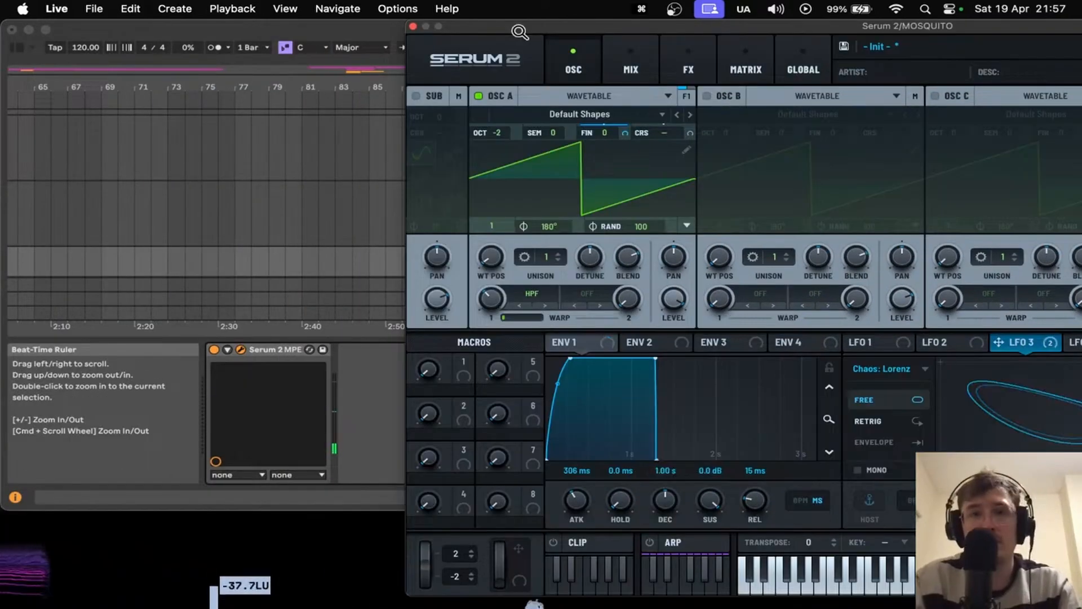
pyautogui.click(413, 26)
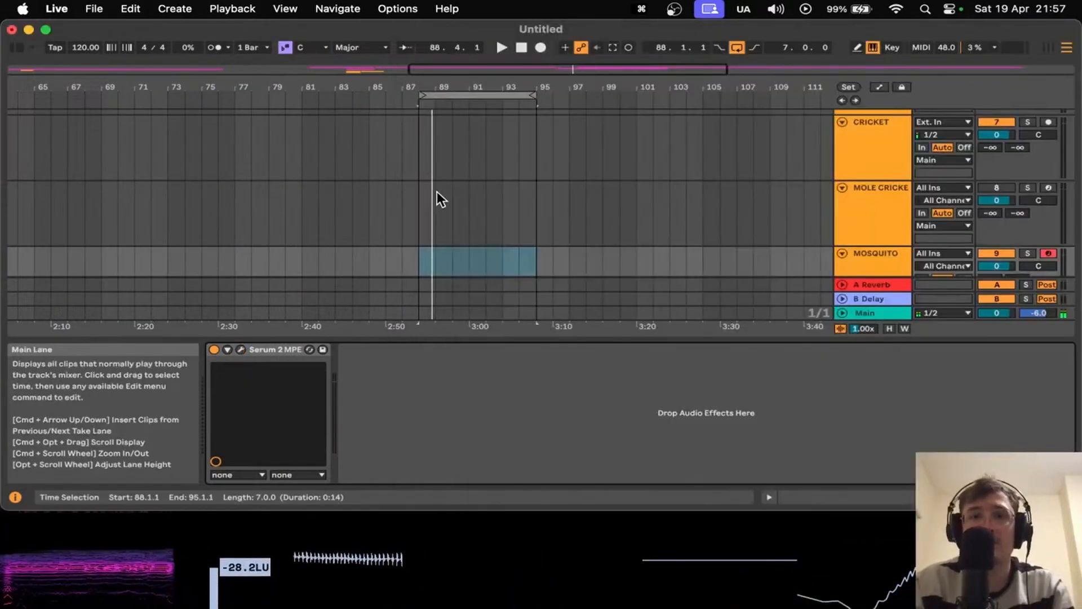
# - Freeze and flatten MOSQUITO track 9 and set the resulting audio clip's segment BPM to 13 during playback
pyautogui.scroll(-2, 437, 191)
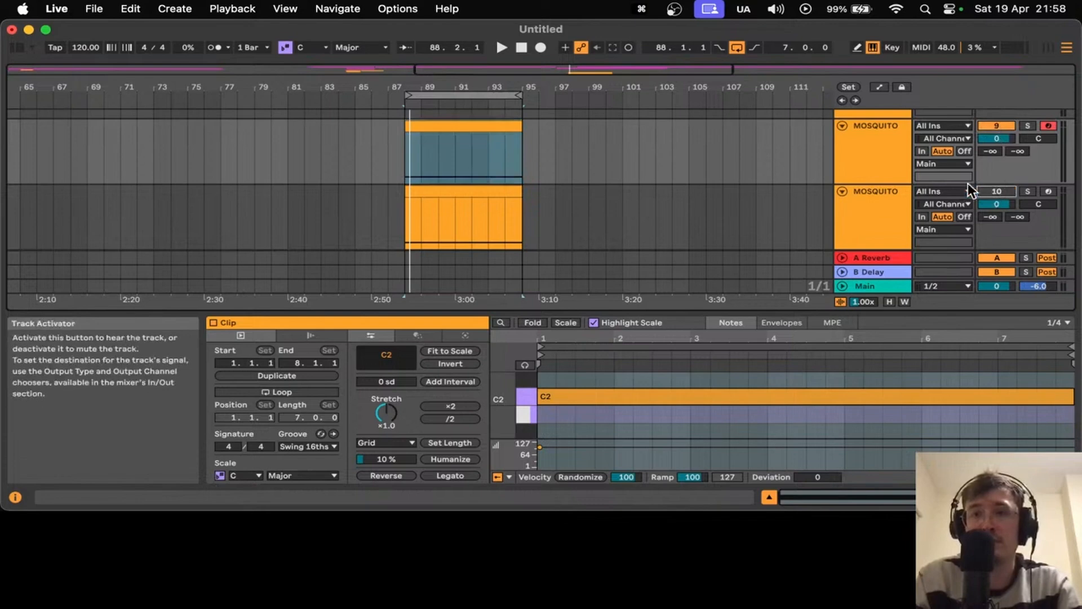
pyautogui.click(905, 168)
pyautogui.rightClick(906, 168)
pyautogui.click(740, 267)
pyautogui.press('space')
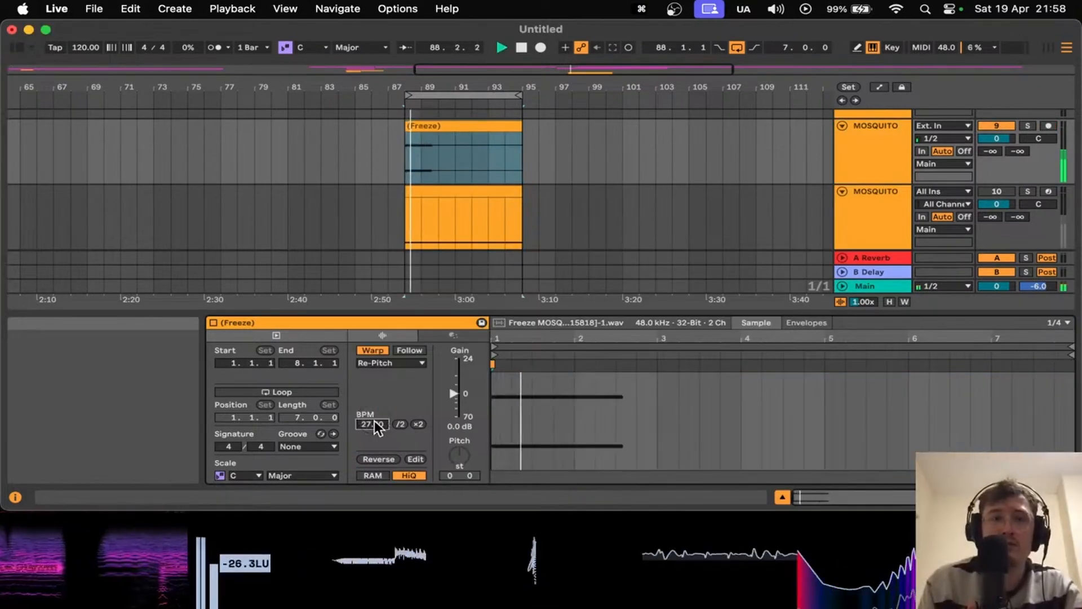
pyautogui.moveTo(375, 421); pyautogui.dragTo(374, 422)
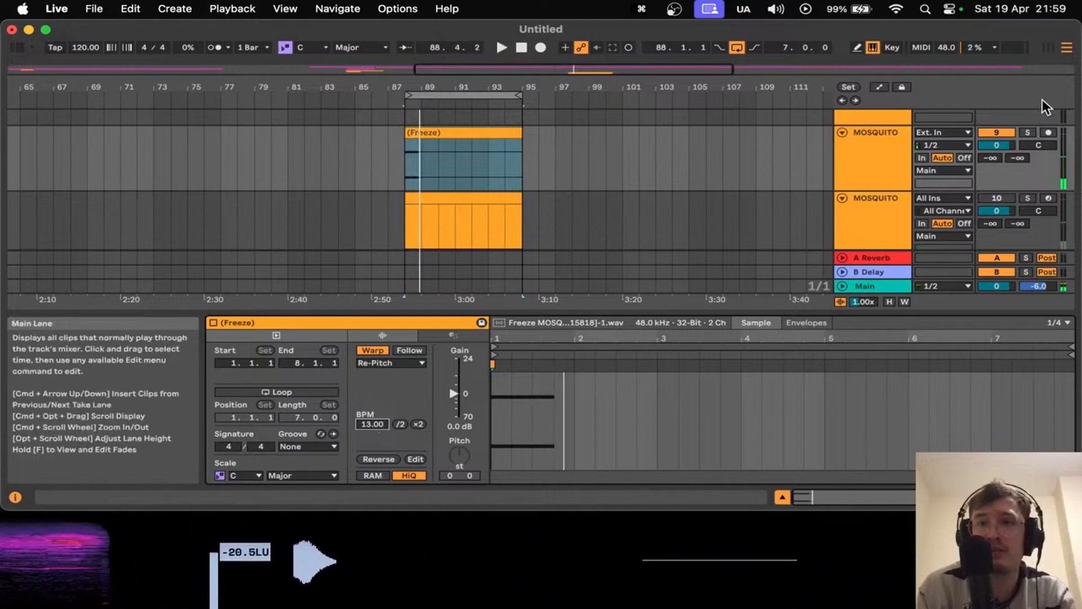
# - Solo the flattened MOSQUITO track 9 during playback
pyautogui.click(1028, 132)
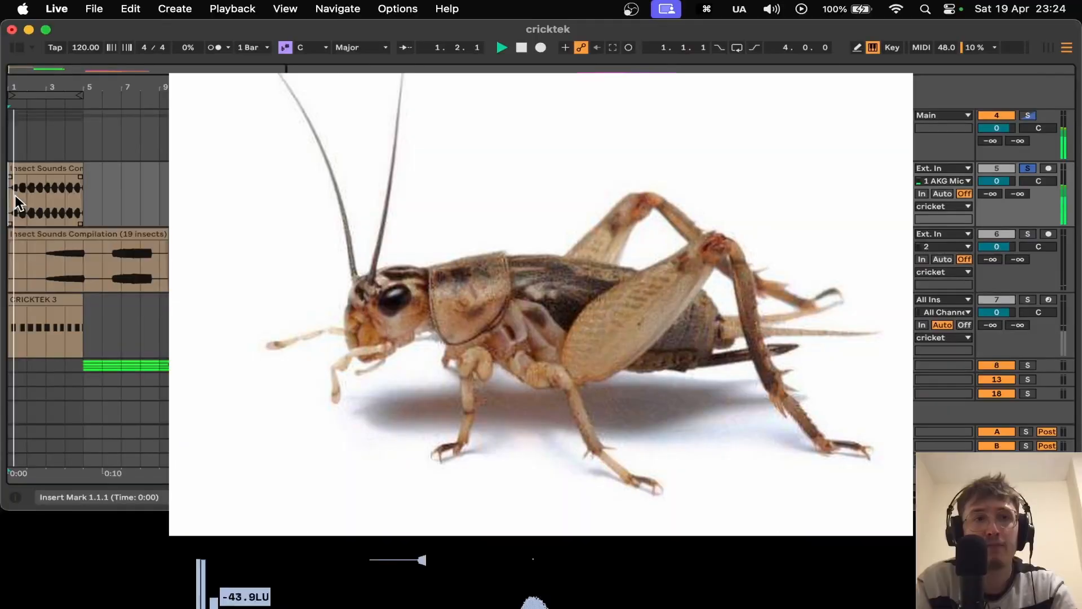
# - In the cricktek set, solo the cricket group's serum track and play its CRICKTEK 3 clip from bar 1
pyautogui.scroll(4, 14, 195)
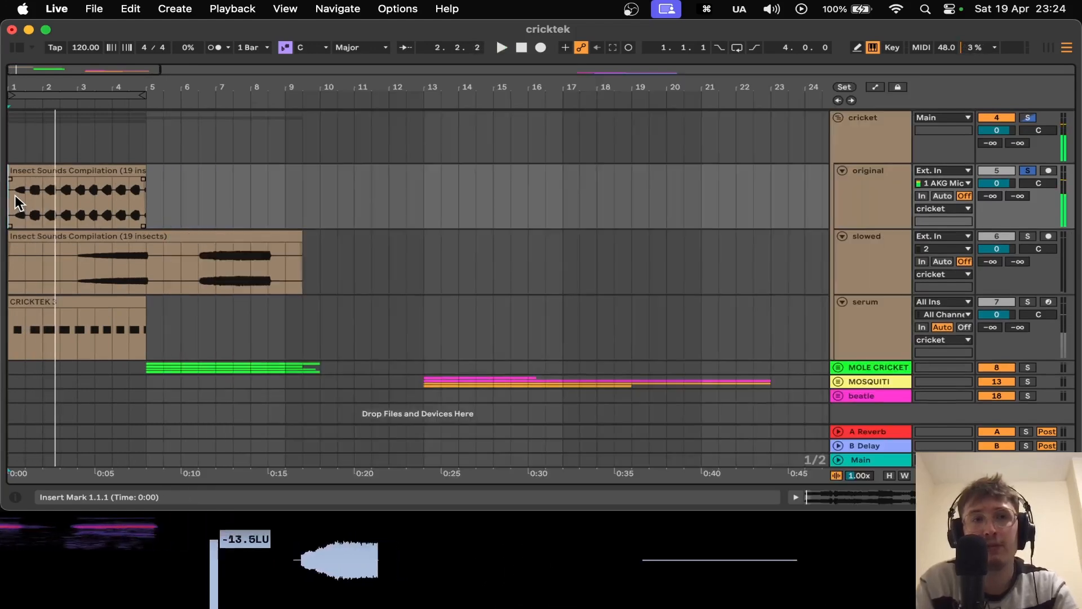
pyautogui.click(9, 329)
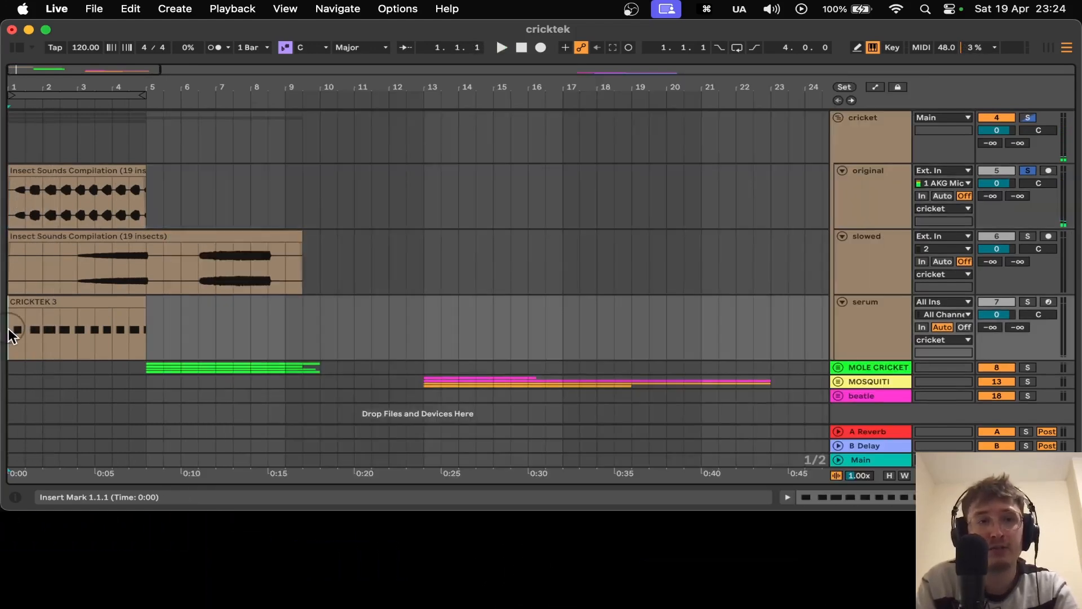
pyautogui.click(1028, 301)
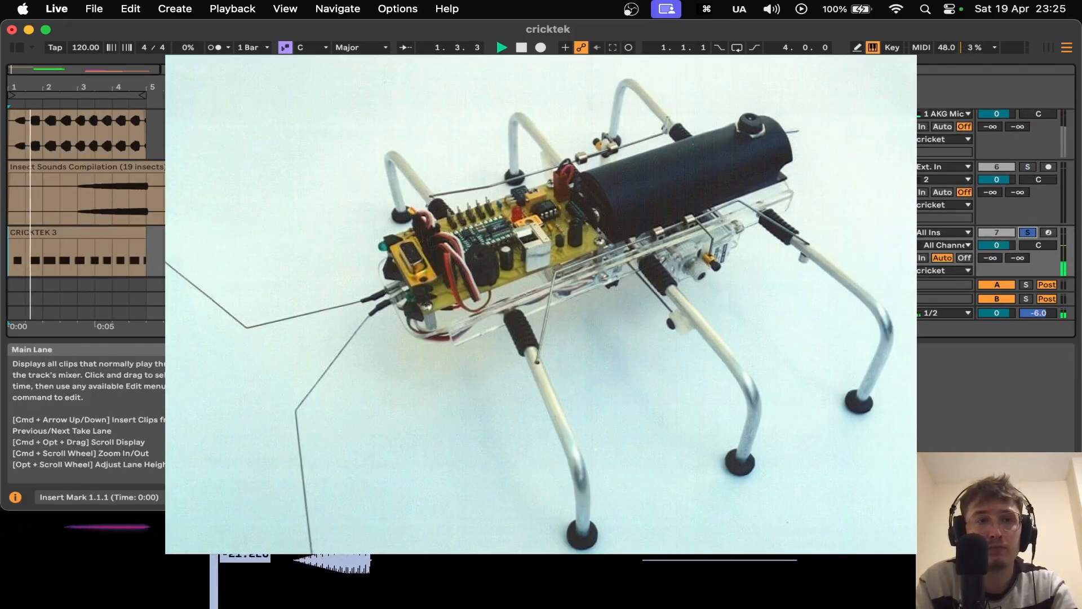
pyautogui.press('alt+super+l')
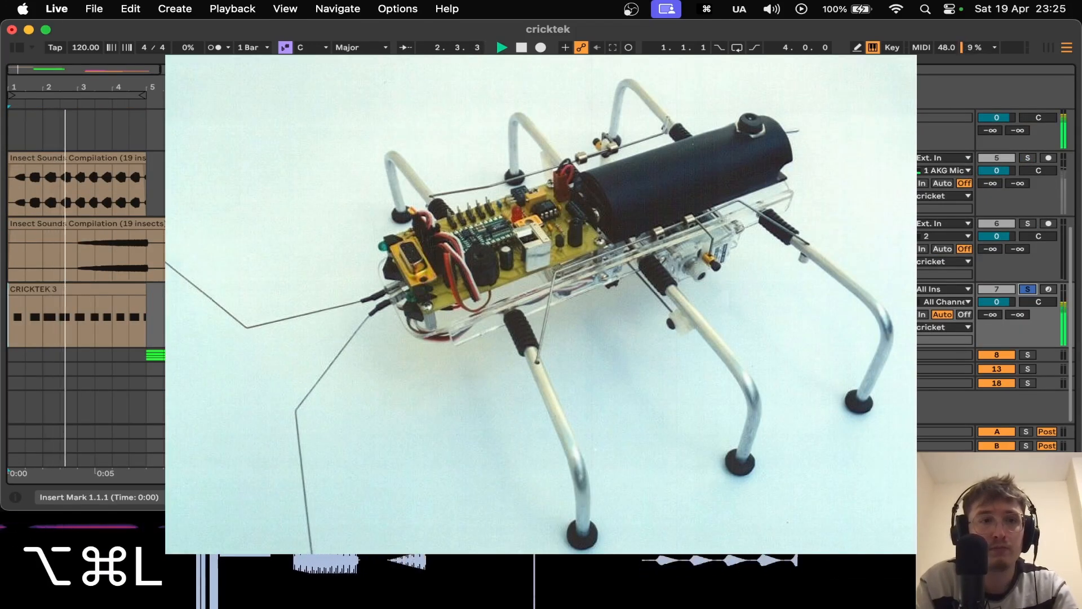
pyautogui.press('space')
pyautogui.hscroll(1, 271, 274)
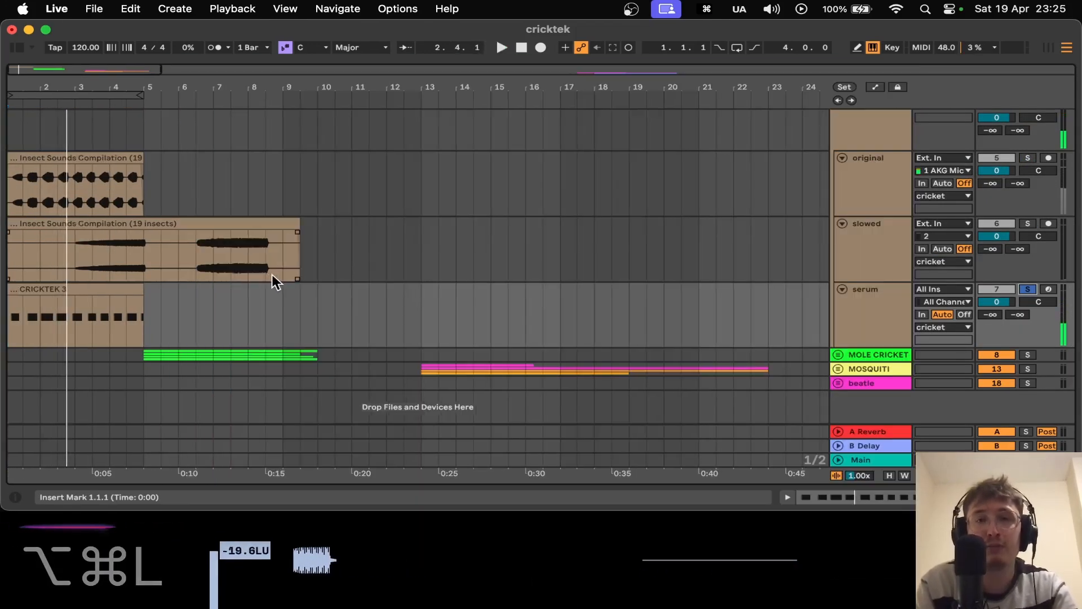
# - Expand the MOLE CRICKET group to show its tracks
pyautogui.click(837, 354)
pyautogui.scroll(-3, 635, 325)
pyautogui.scroll(2, 137, 253)
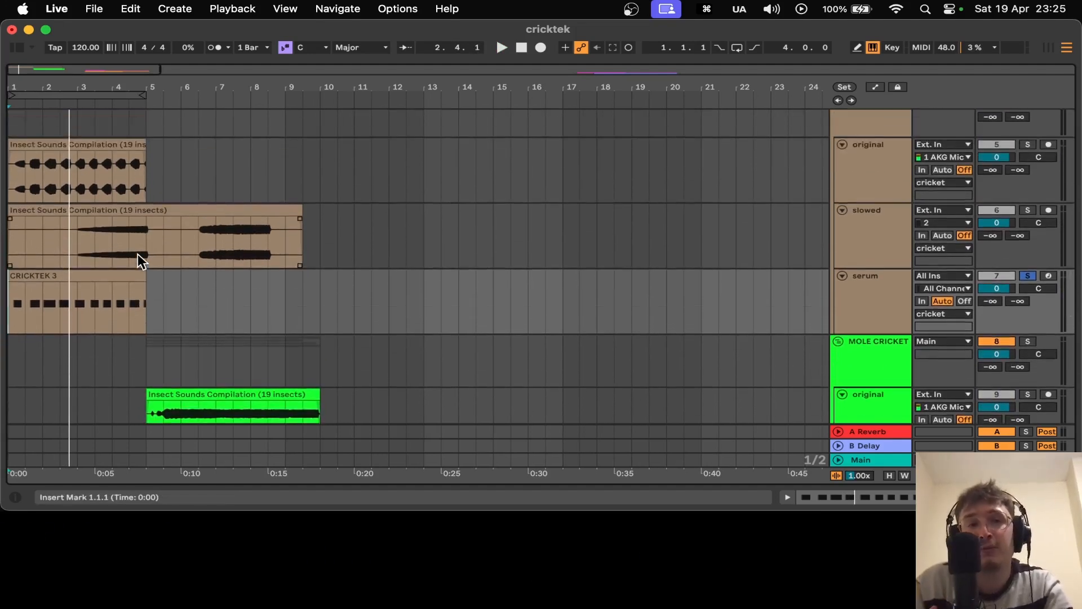
# - Inspect the warp settings of the slowed cricket reference clip, then hide the clip details
pyautogui.click(80, 248)
pyautogui.doubleClick(106, 212)
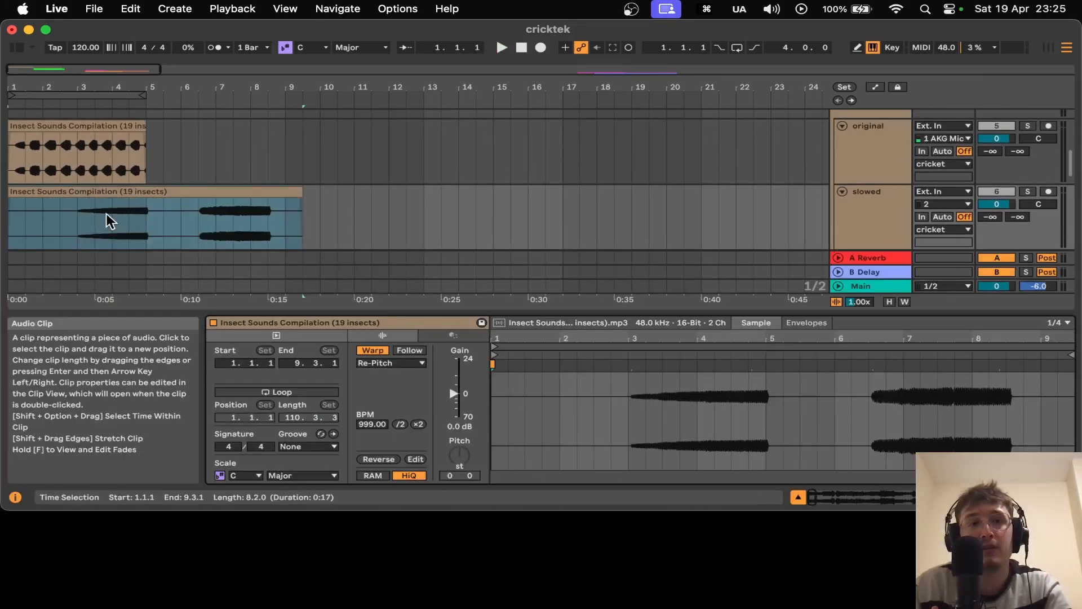
pyautogui.press('alt+super+l')
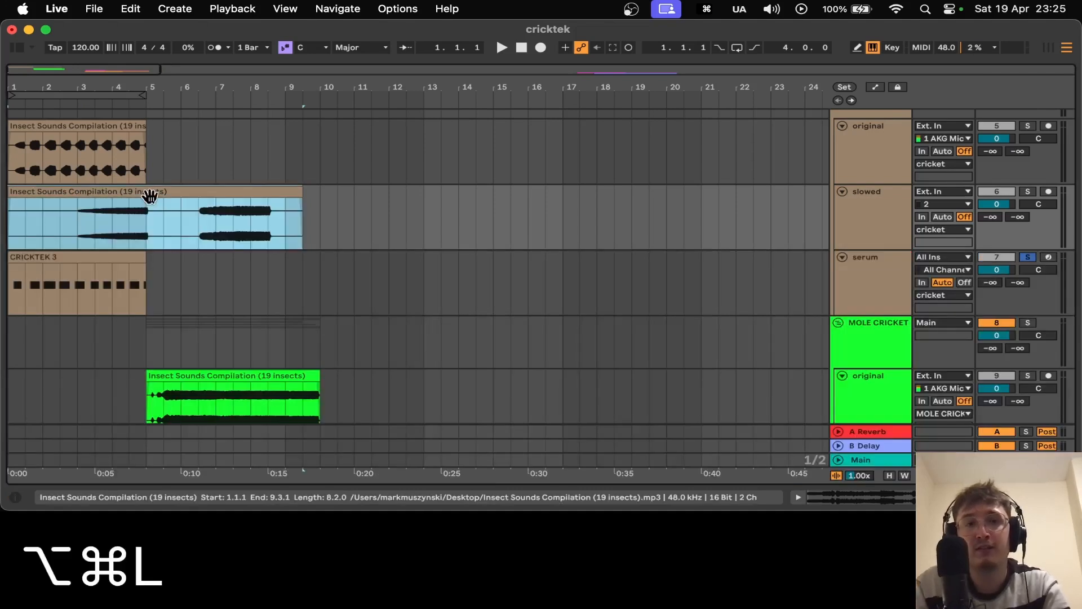
pyautogui.click(127, 232)
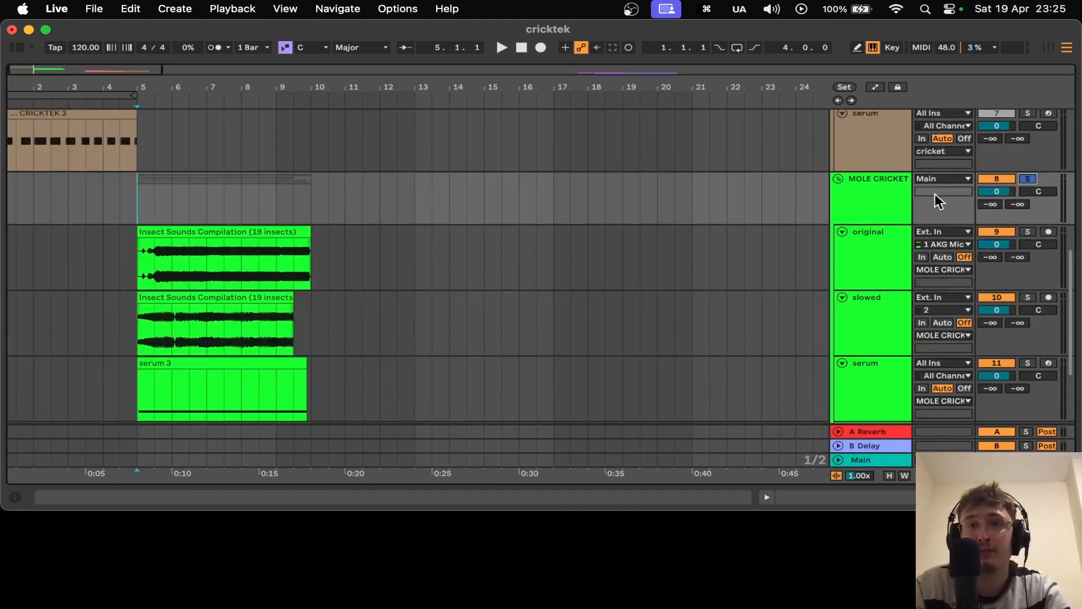
# - Solo and play the MOLE CRICKET group's original and slowed reference tracks from bar 5
pyautogui.scroll(-2, 705, 222)
pyautogui.click(1029, 204)
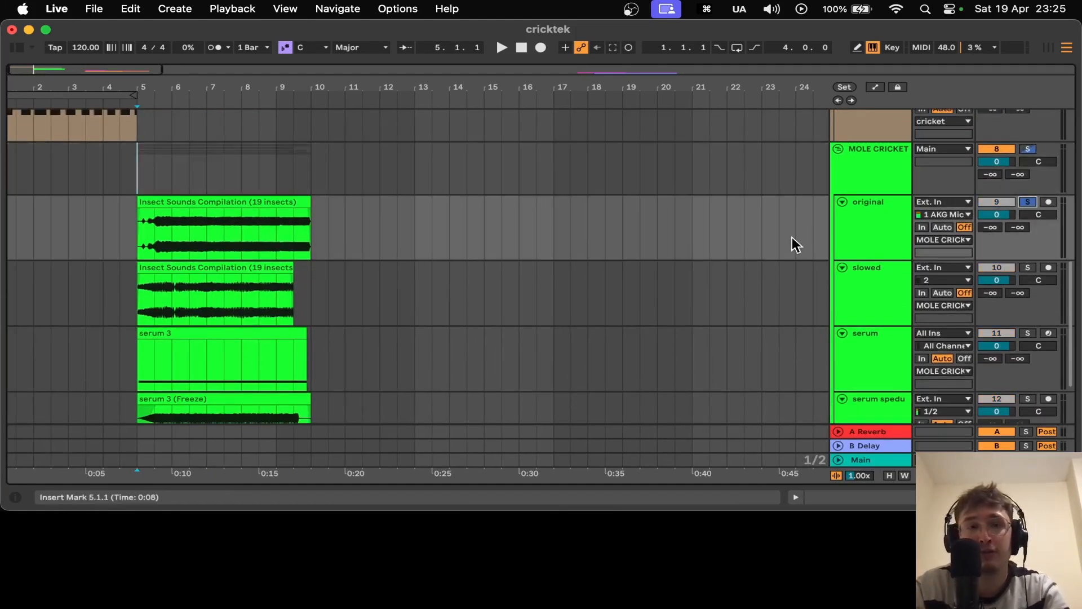
pyautogui.press('space')
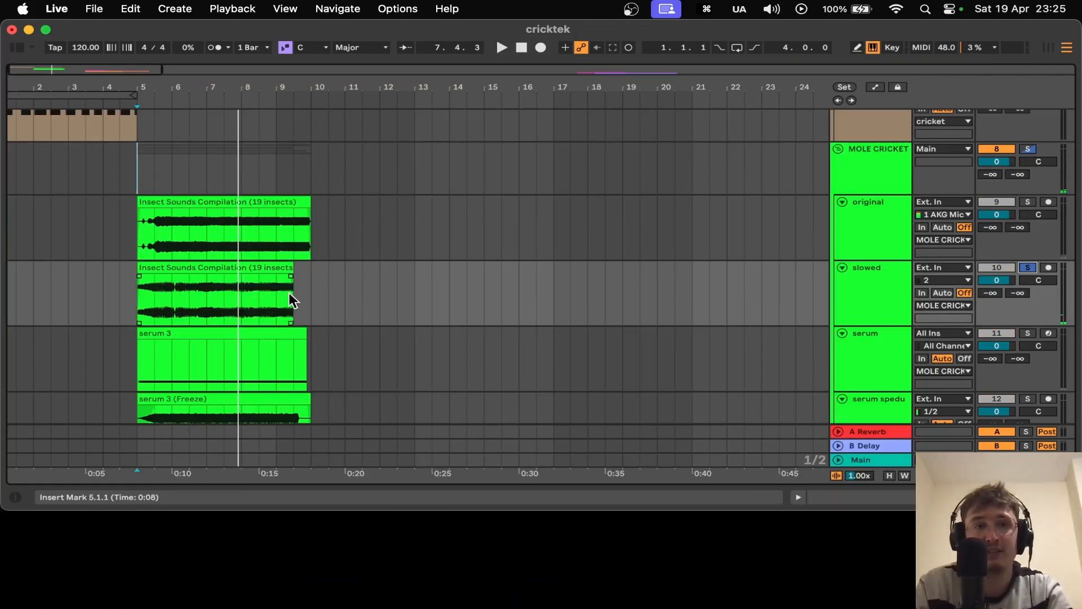
pyautogui.press('space')
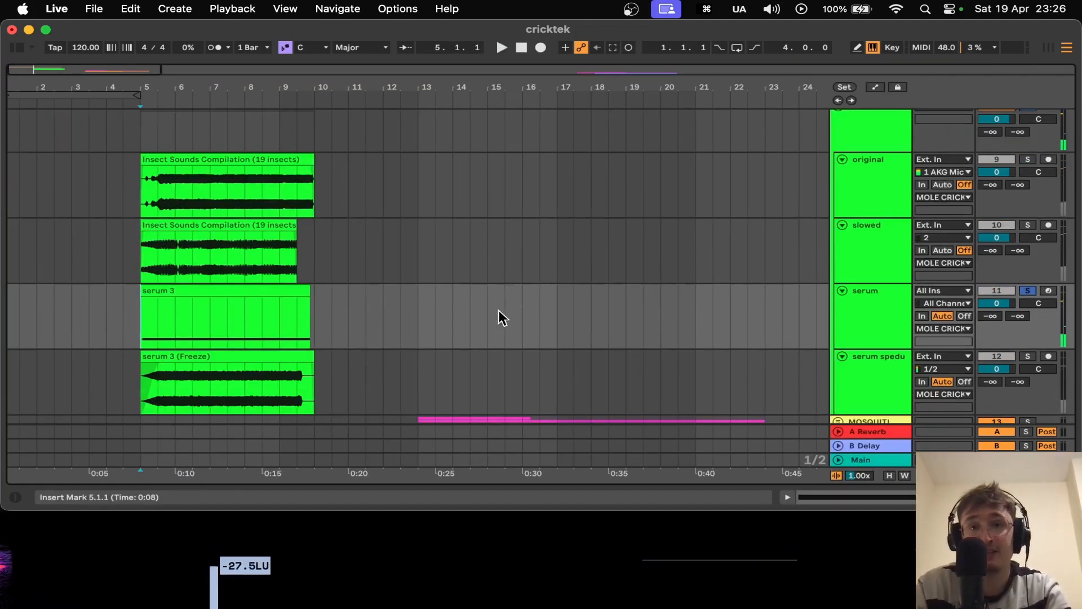
# - Play the mole cricket serum clip from bar 5 and solo the sped-up Serum track for comparison
pyautogui.click(853, 321)
pyautogui.click(138, 327)
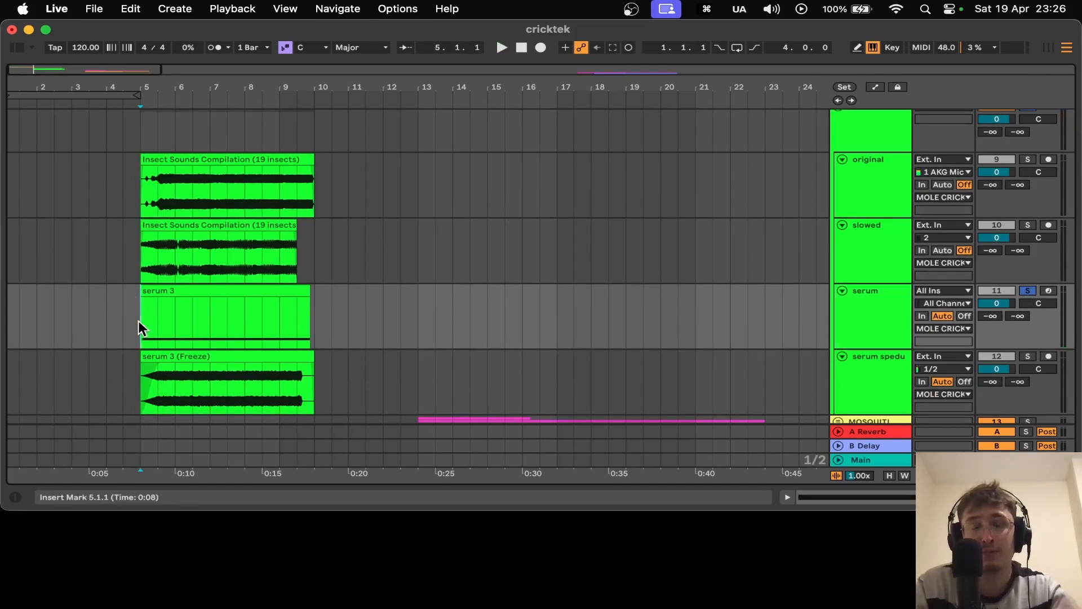
pyautogui.press('space')
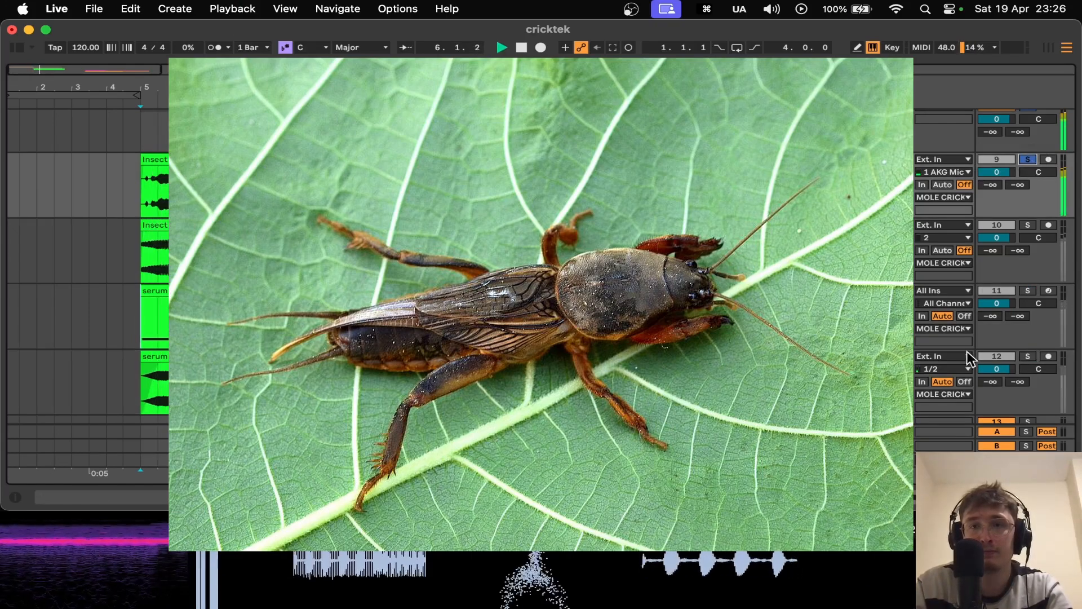
pyautogui.click(1027, 356)
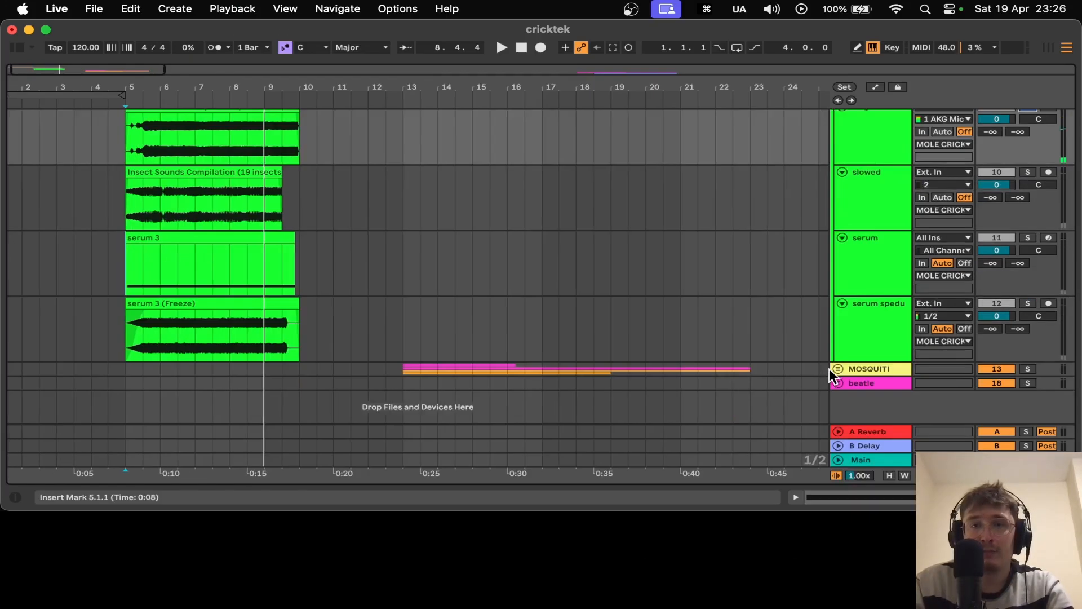
# - Expand the MOSQUITI group and compare its slowed reference with the SERUM SPED track by soloing each
pyautogui.click(838, 374)
pyautogui.scroll(-5, 442, 367)
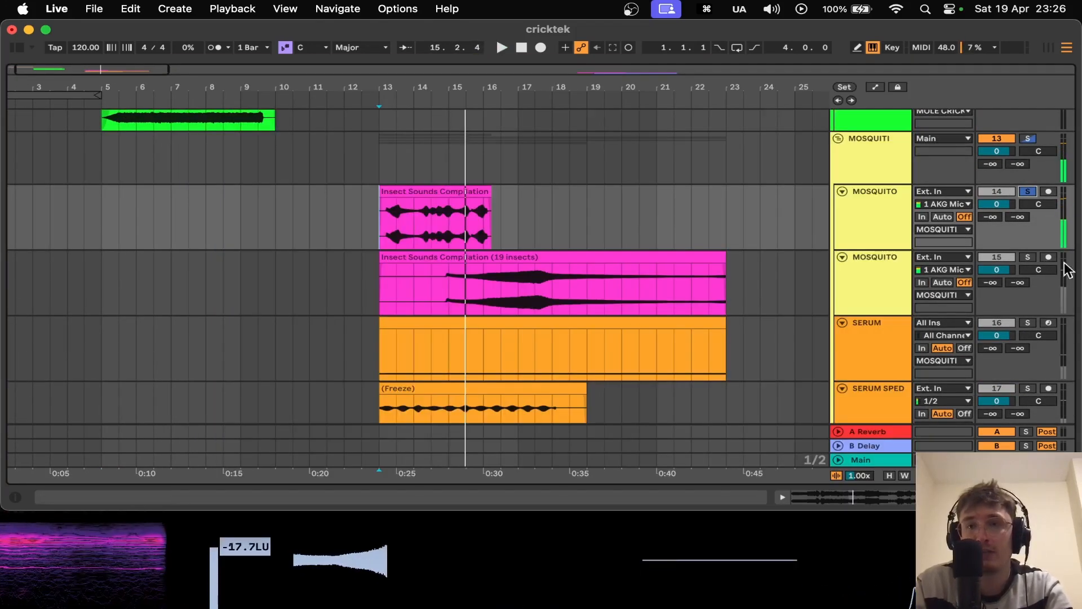
pyautogui.click(1027, 257)
pyautogui.click(447, 292)
pyautogui.press('space')
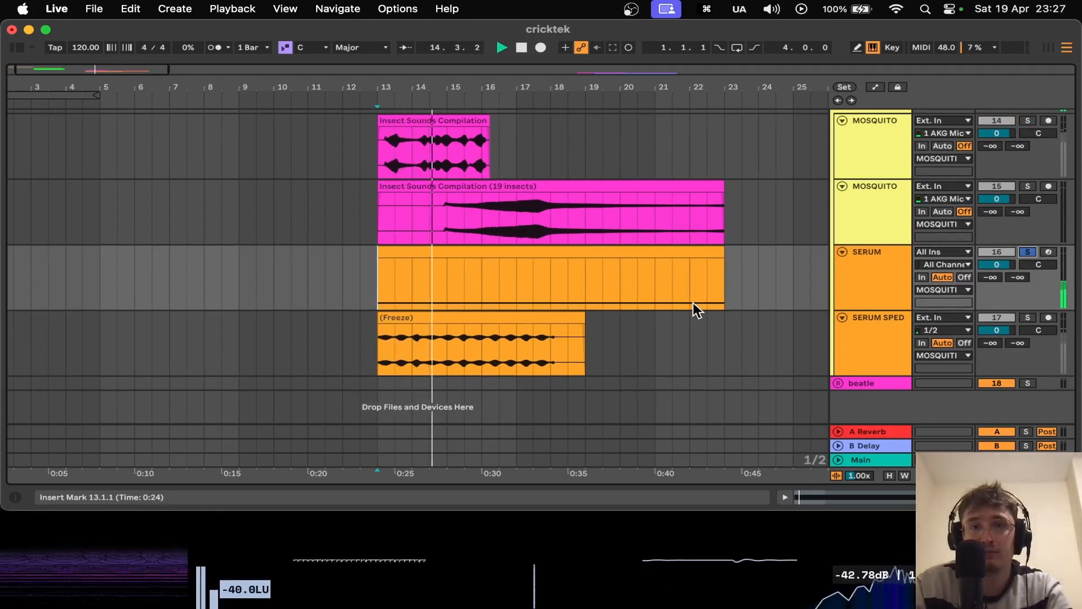
pyautogui.click(1028, 317)
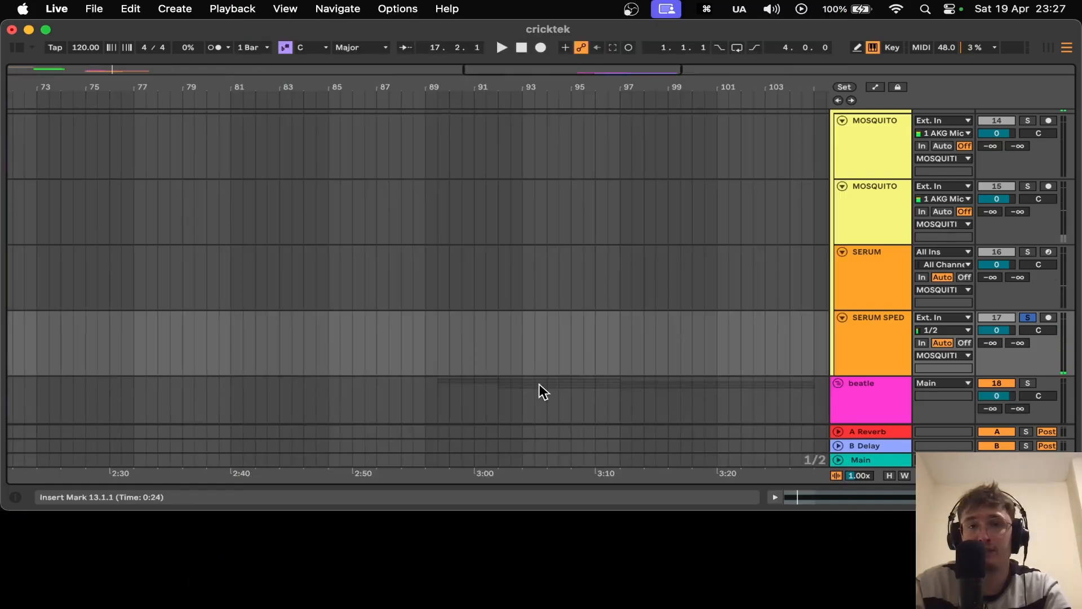
# - Play the slowed beetle reference on track 20 soloed from bar 92
pyautogui.scroll(-10, 538, 384)
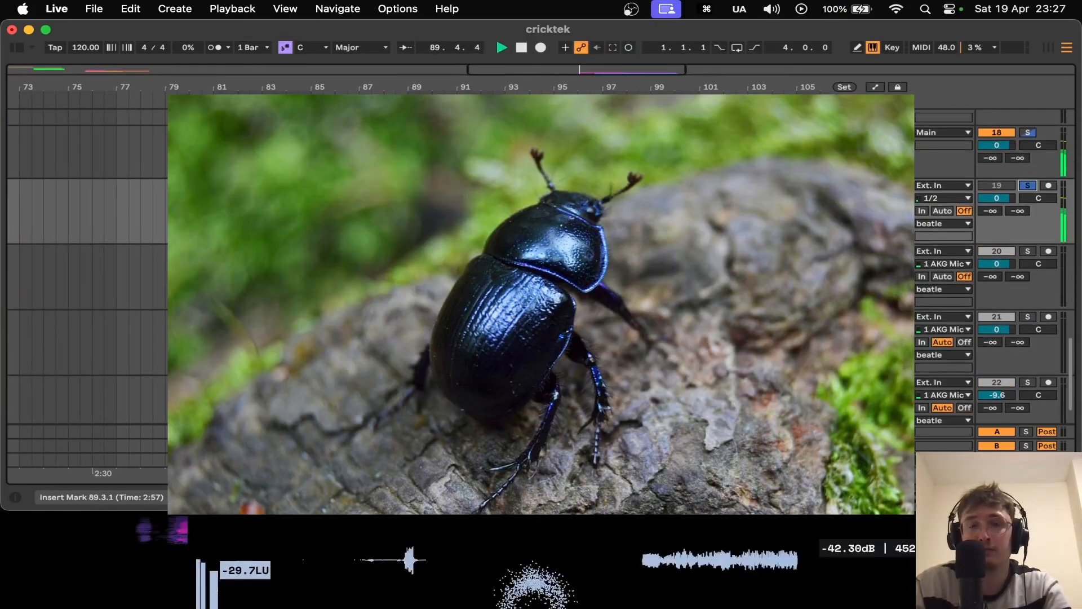
pyautogui.click(482, 277)
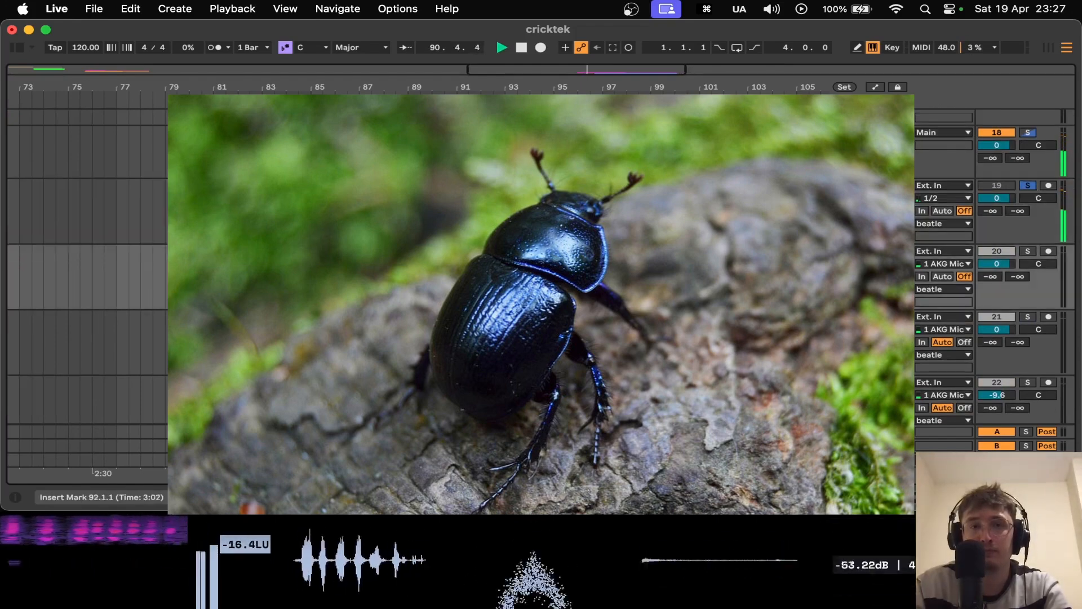
pyautogui.press('space')
pyautogui.click(1028, 252)
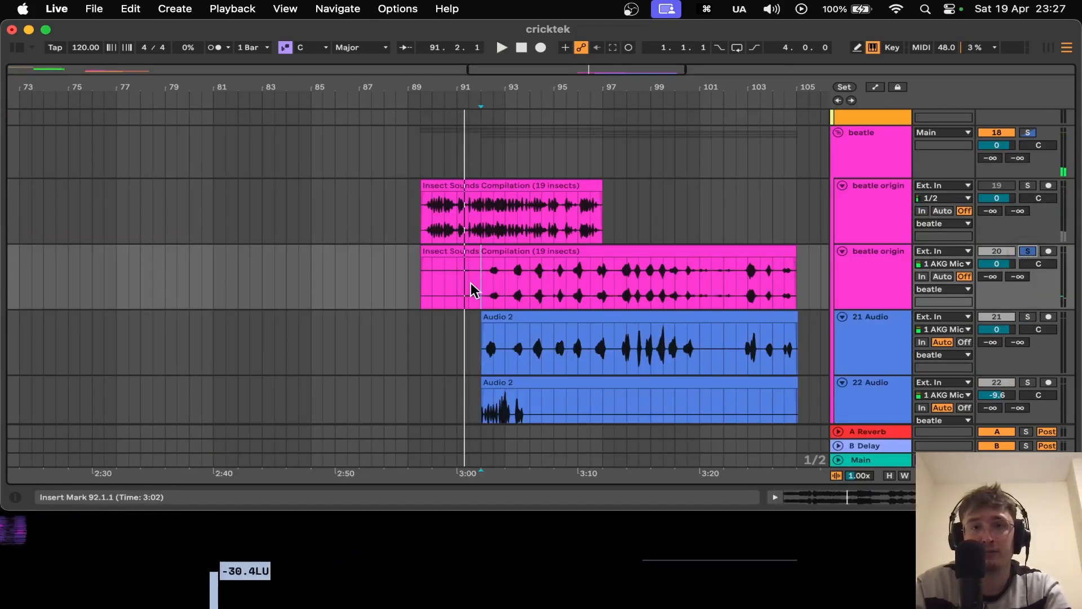
pyautogui.press('space')
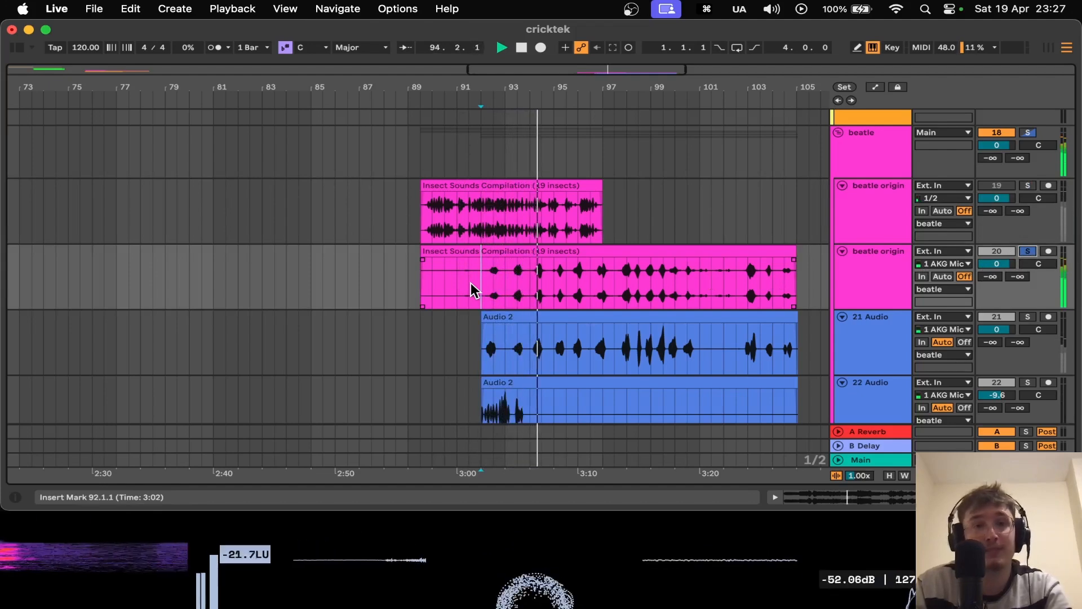
pyautogui.press('space')
# - Solo track 21 Audio and play its recorded beetle imitation from bar 92
pyautogui.click(1027, 317)
pyautogui.click(478, 350)
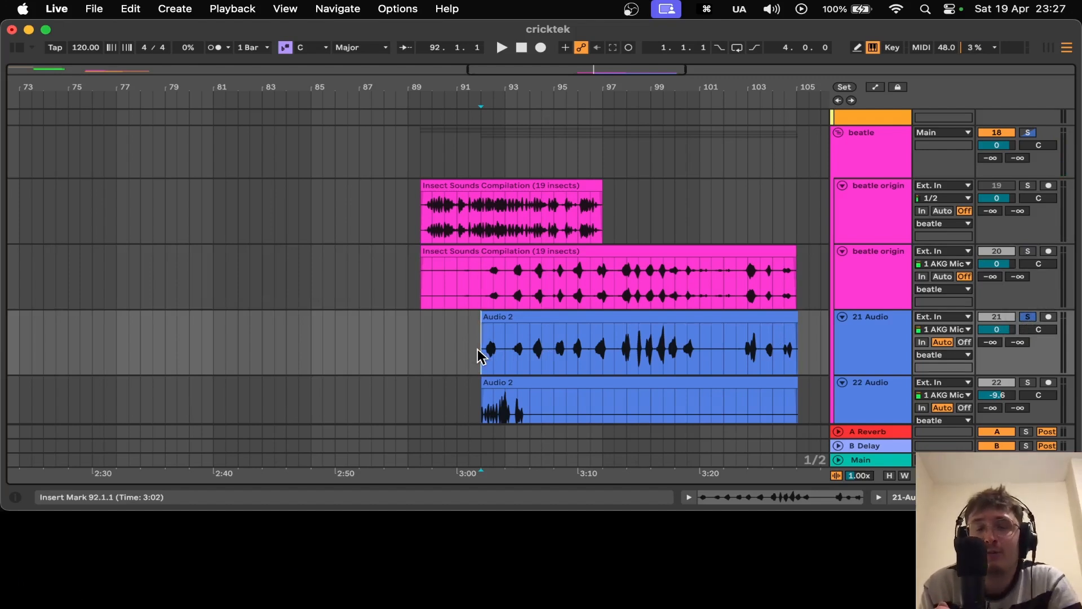
pyautogui.scroll(-3, 727, 321)
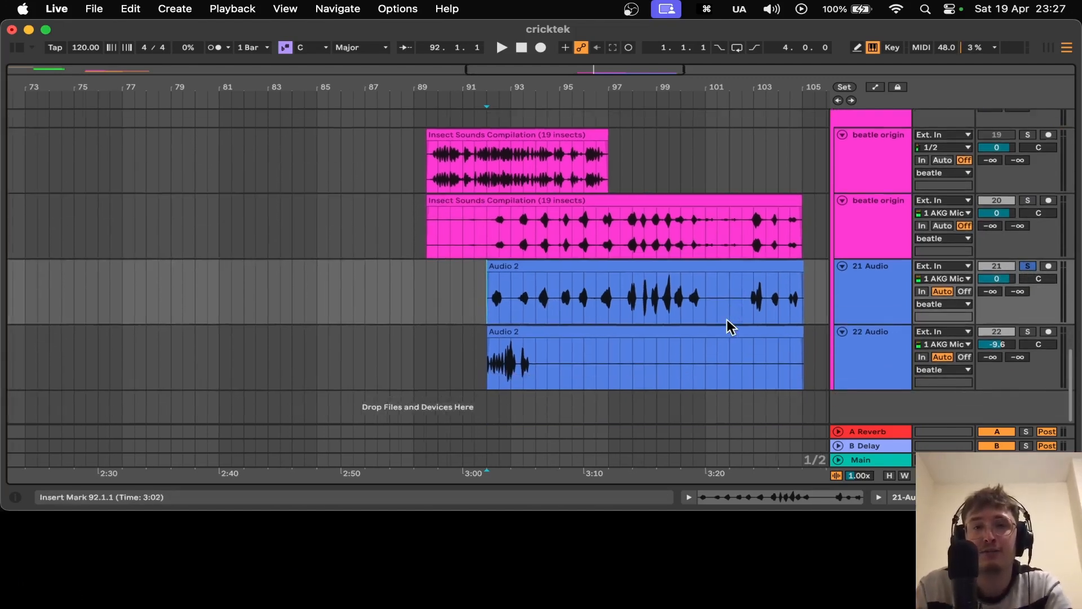
pyautogui.press('space')
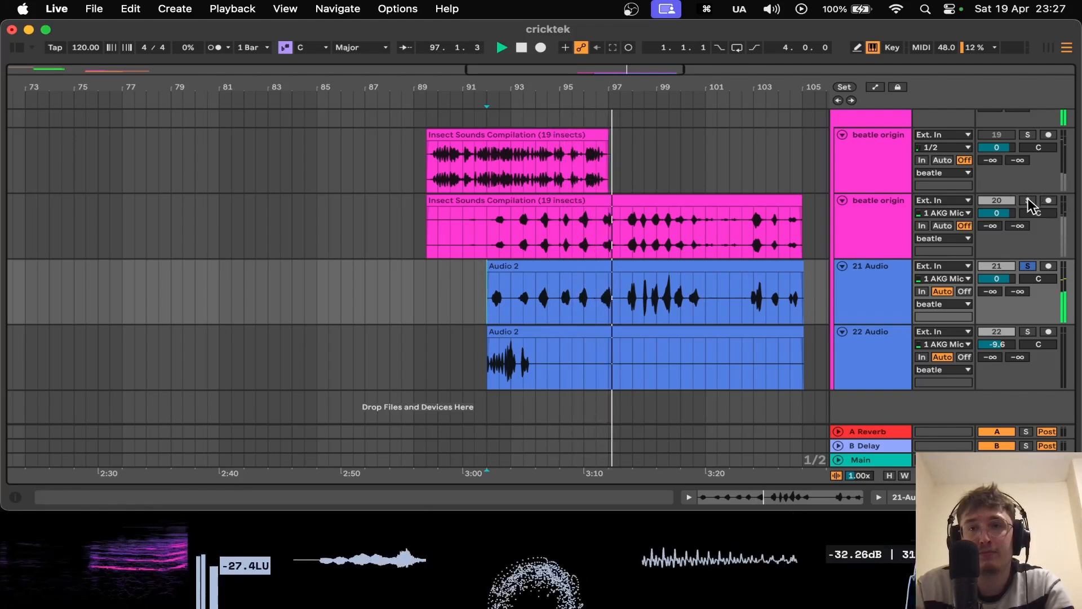
# - Alternate the solo between the slowed beetle reference on track 20 and track 21 Audio during playback
pyautogui.click(1028, 201)
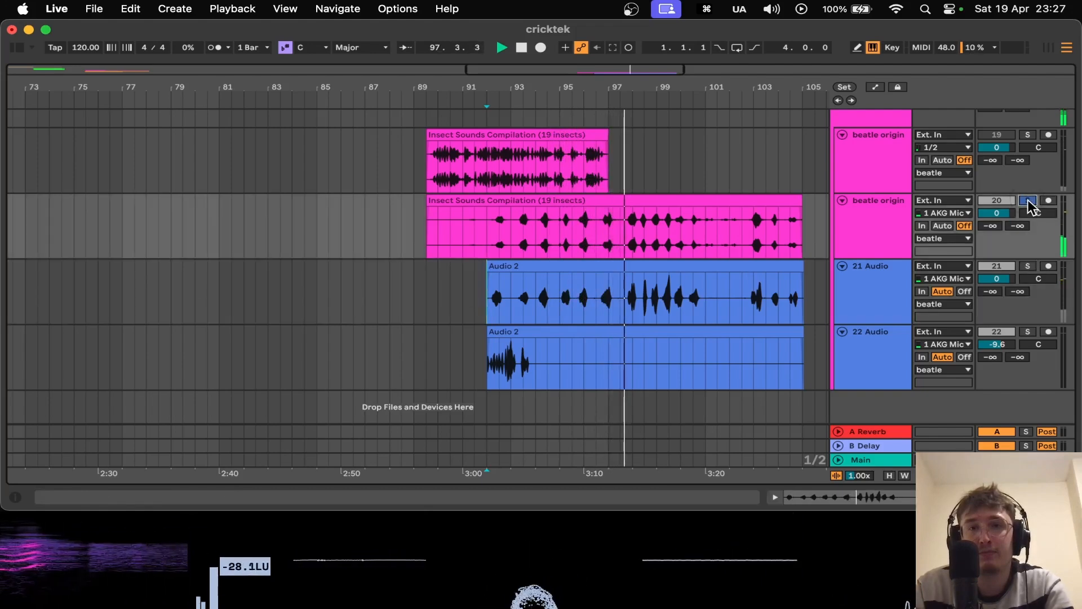
pyautogui.click(1027, 267)
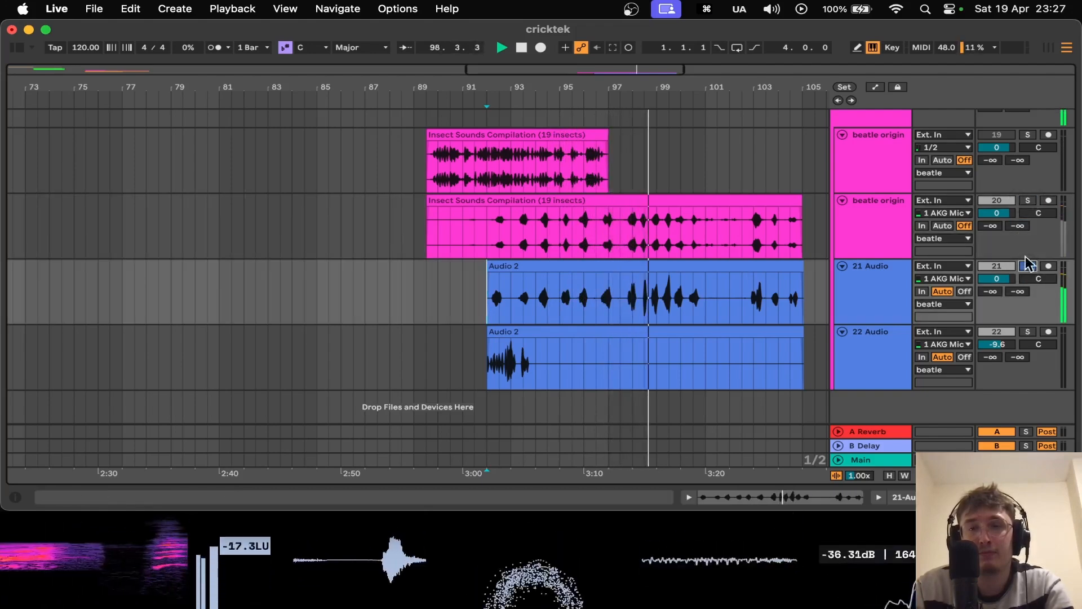
pyautogui.click(1030, 202)
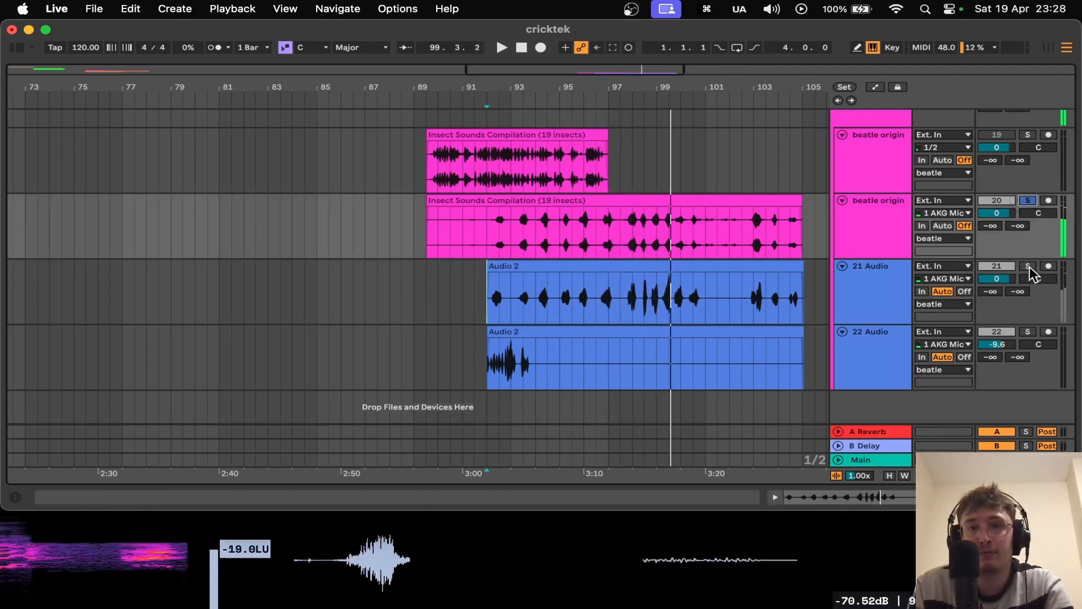
# - Compare track 22 Audio with the original beetle recording on track 19 by alternating their solos, then stop playback
pyautogui.click(1027, 332)
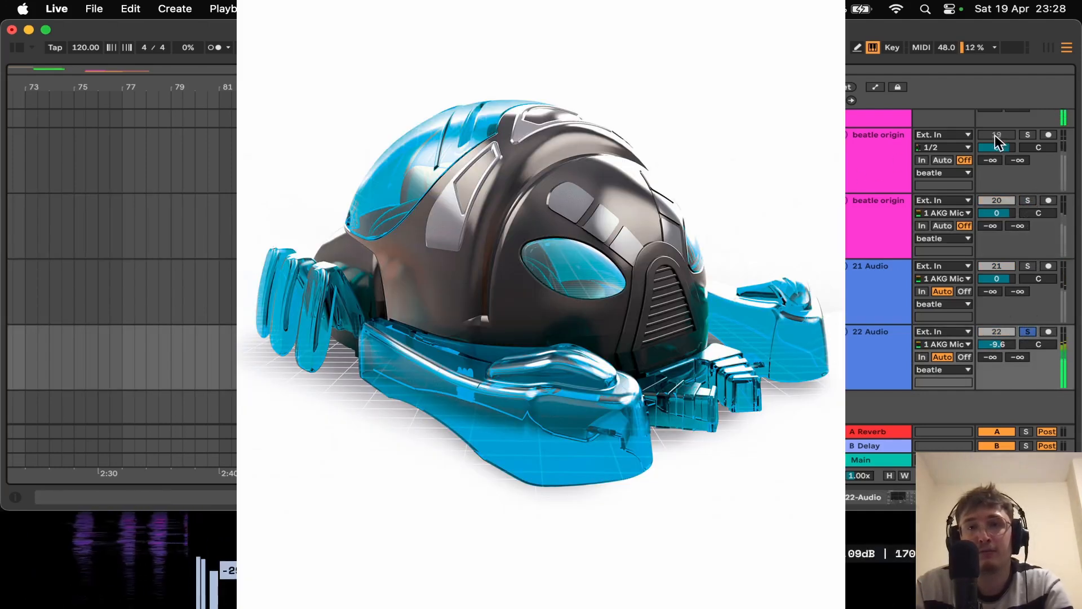
pyautogui.click(1025, 134)
pyautogui.click(1027, 332)
pyautogui.click(1026, 134)
pyautogui.click(1025, 332)
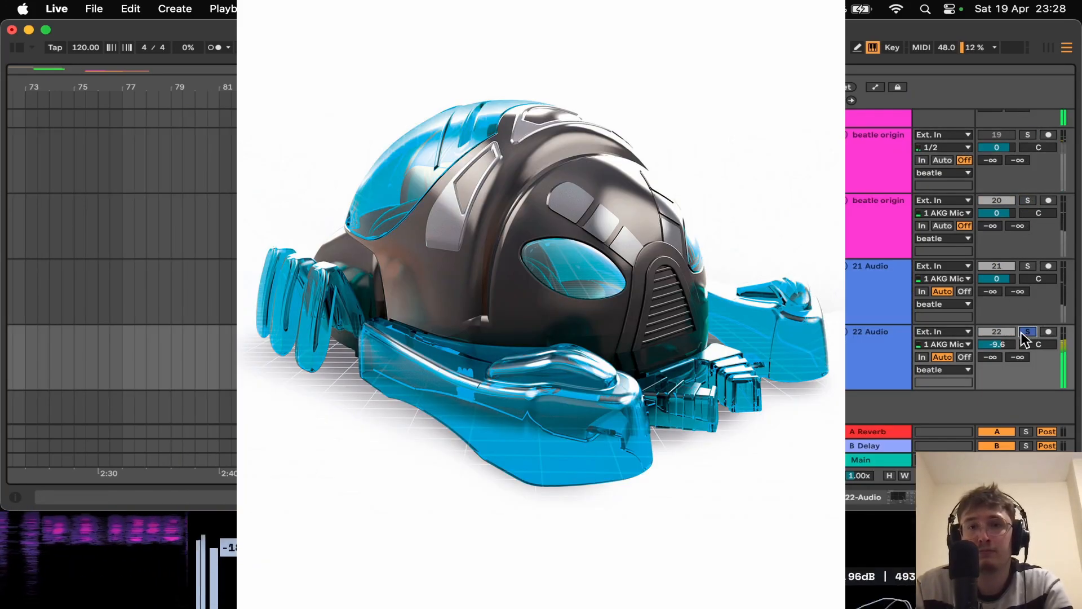
pyautogui.click(1022, 136)
pyautogui.press('space')
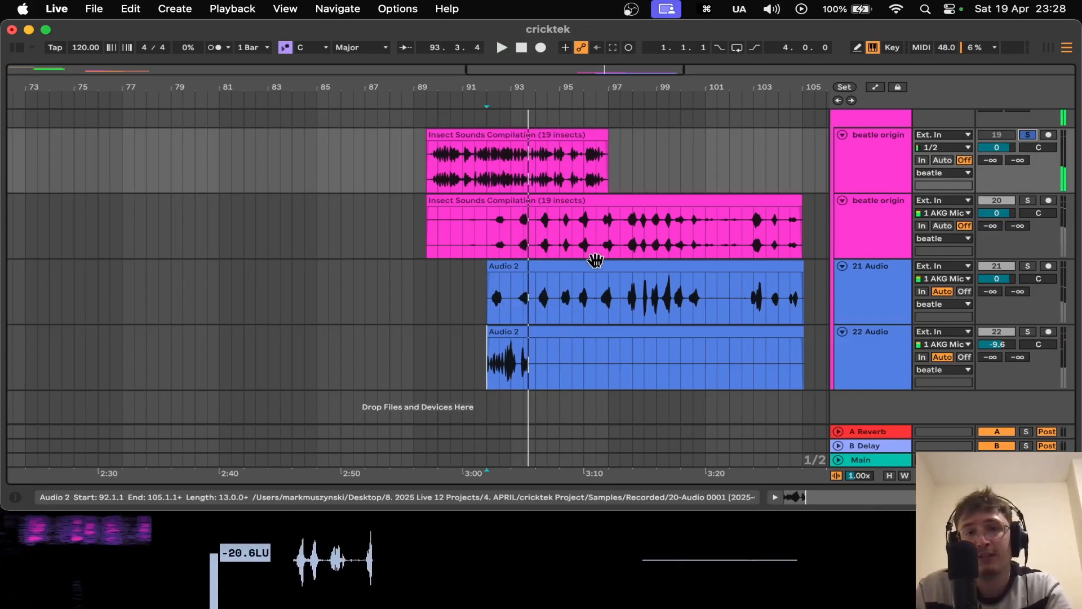
# - Open the device chain of track 22 Audio to examine its effects
pyautogui.doubleClick(845, 345)
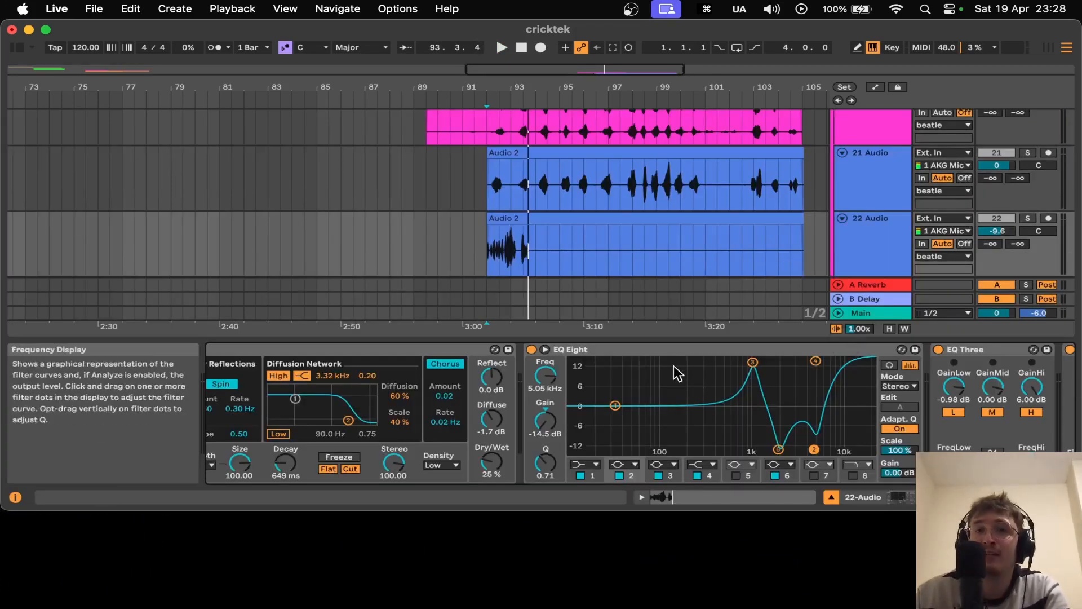